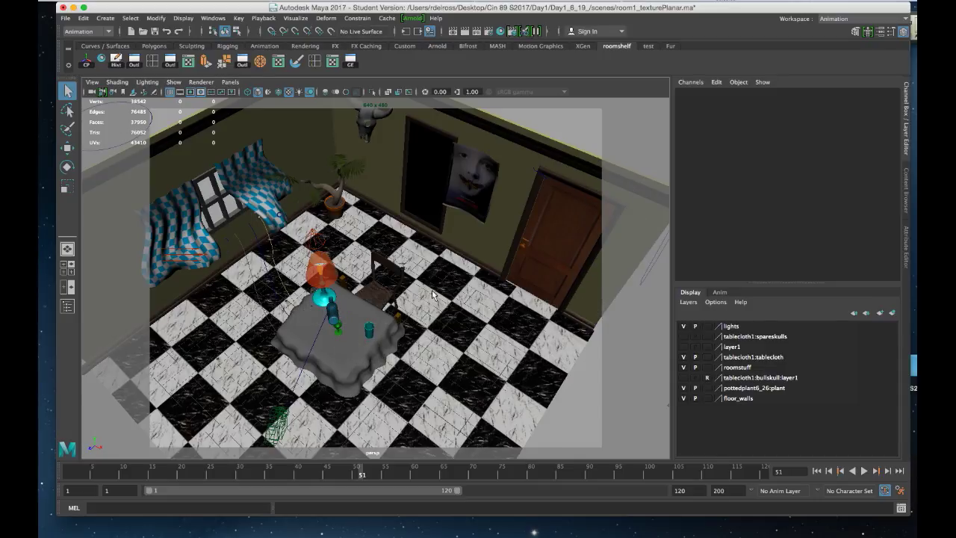
Step: Tumble the perspective view to inspect the textured room from a lower angle
mouse_move(433, 291)
left_mouse_down("alt")
mouse_move(431, 320)
mouse_move(418, 282)
mouse_move(428, 306)
left_mouse_up("alt")
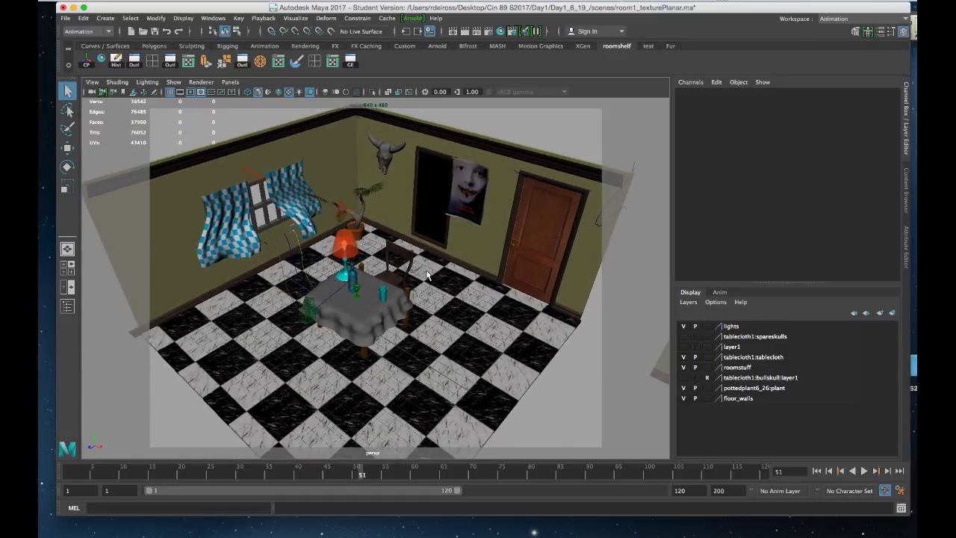
right_click_drag(429, 307, 432, 310, "alt")
left_click_drag(432, 309, 431, 301, "alt")
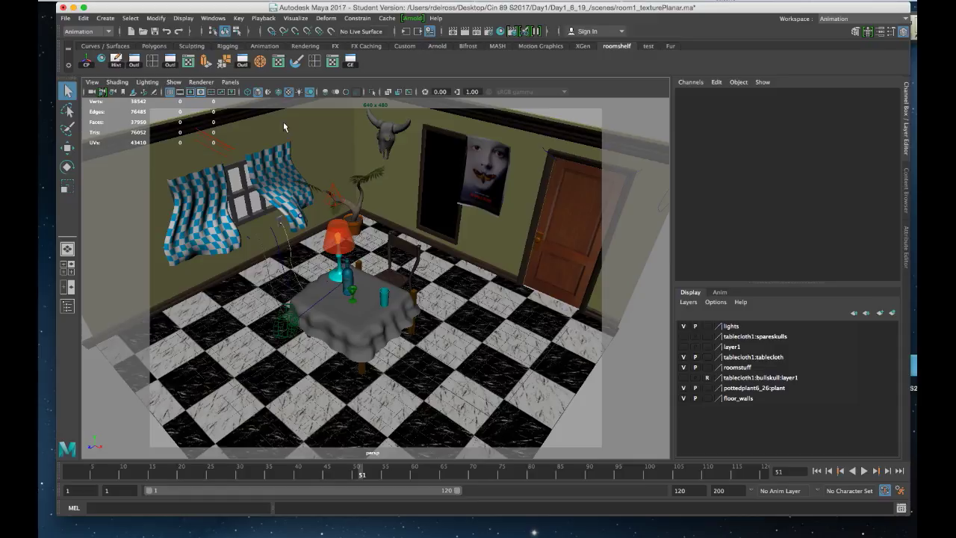
Step: Import monarchAnim7_13.ma from Desktop > Cin 89 S2017 into the room scene
left_click(66, 18)
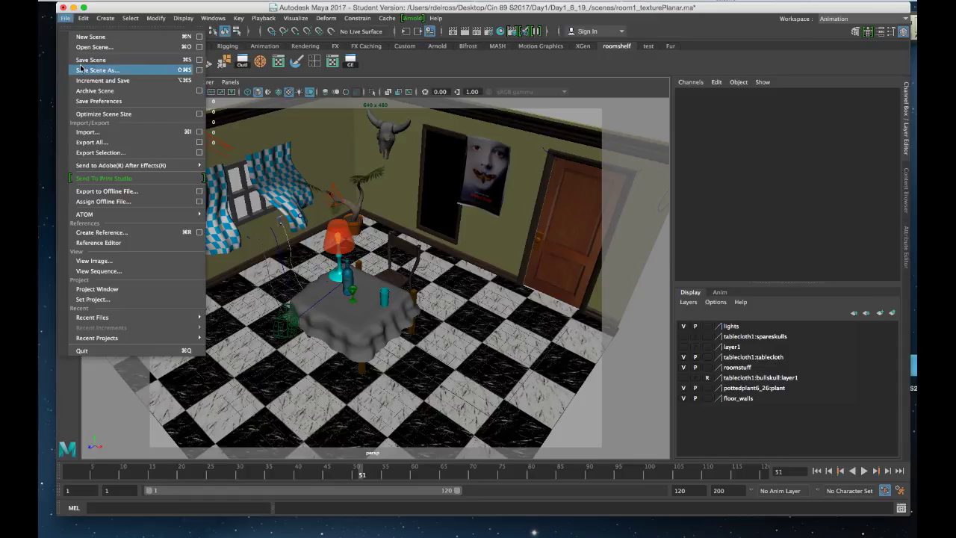
left_click(88, 131)
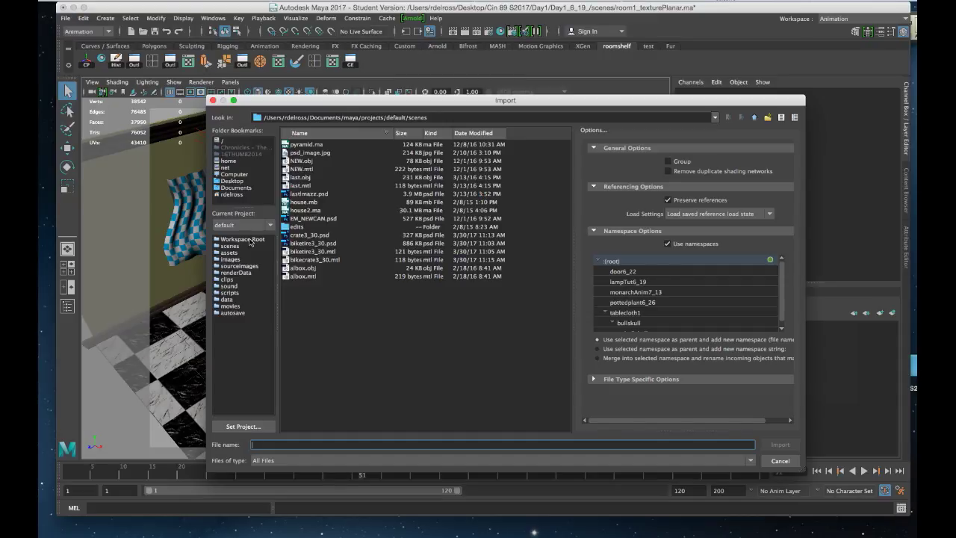
left_click(232, 182)
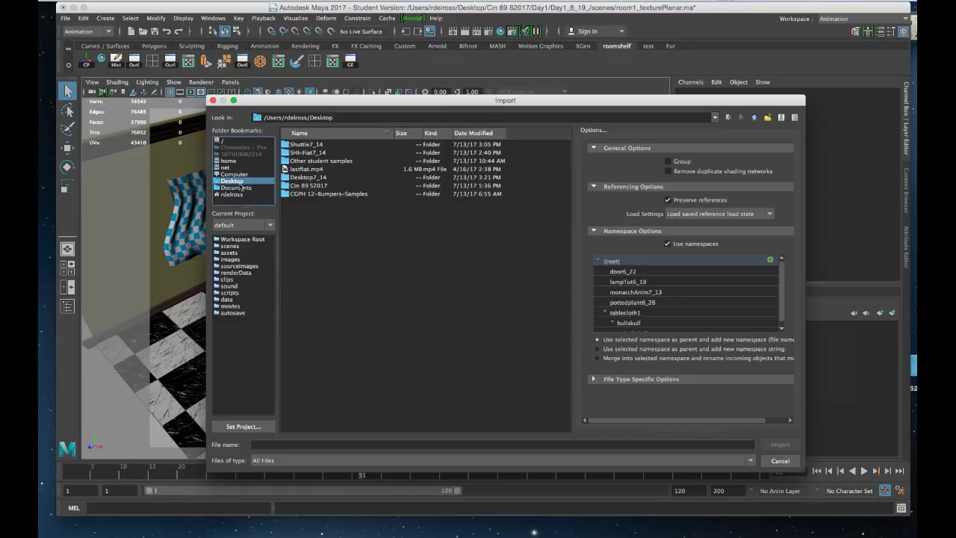
double_click(285, 186)
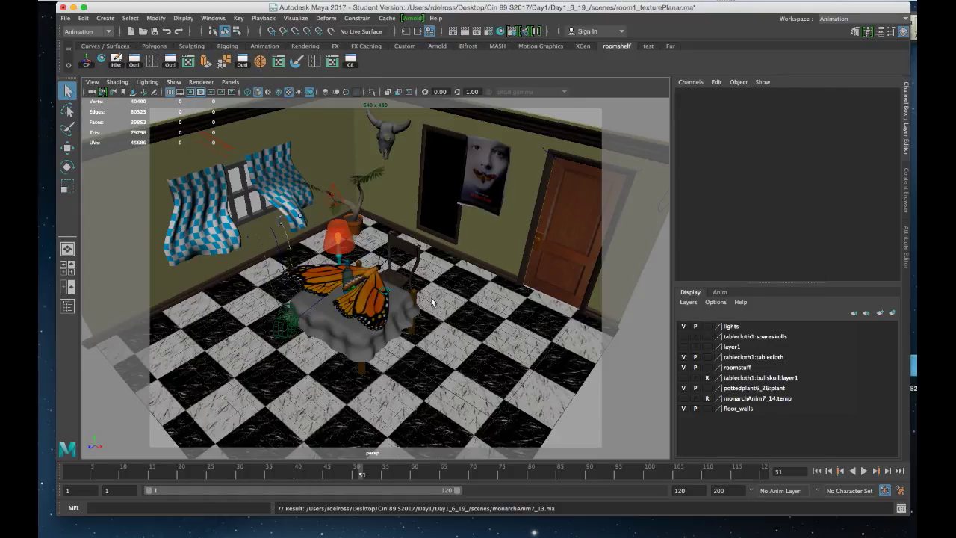
Step: Select the butterfly group, raise it to Translate Y 12.25, and scrub its wing flap
left_click(369, 318)
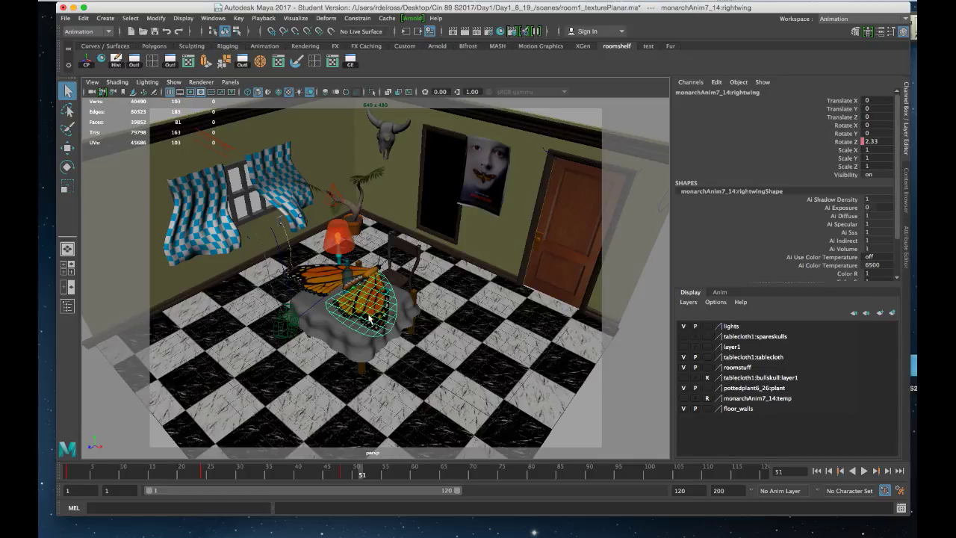
key("Up")
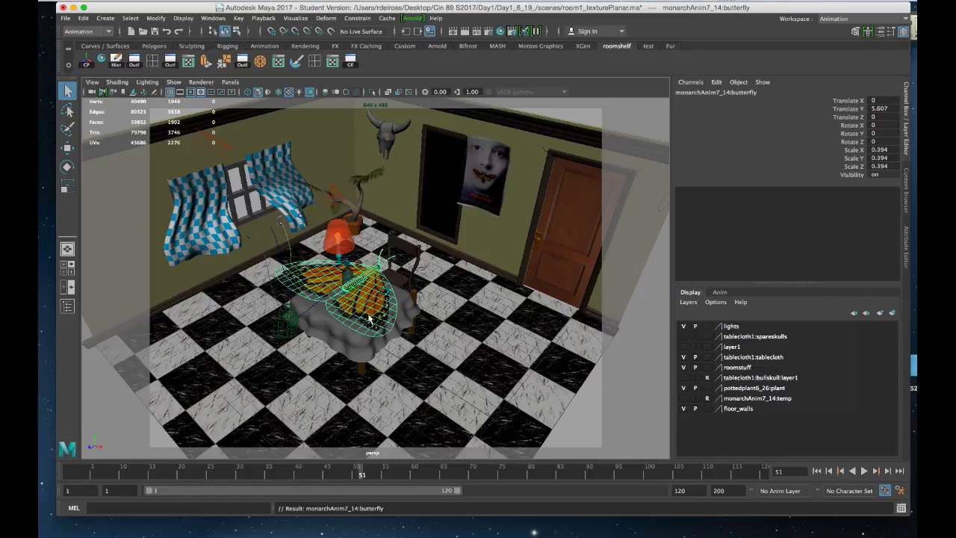
key("w")
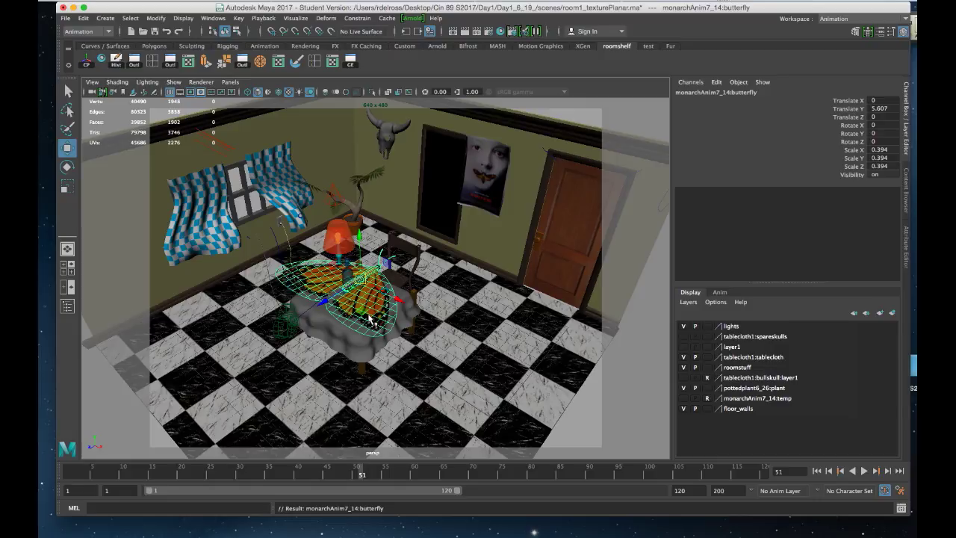
left_click_drag(359, 236, 362, 143)
left_click_drag(395, 212, 384, 262, "alt")
mouse_move(84, 476)
left_mouse_down()
mouse_move(379, 472)
mouse_move(464, 490)
mouse_move(159, 473)
mouse_move(366, 475)
left_mouse_up()
Step: Select the butterfly group and scale it down to 0.151
left_click(380, 251)
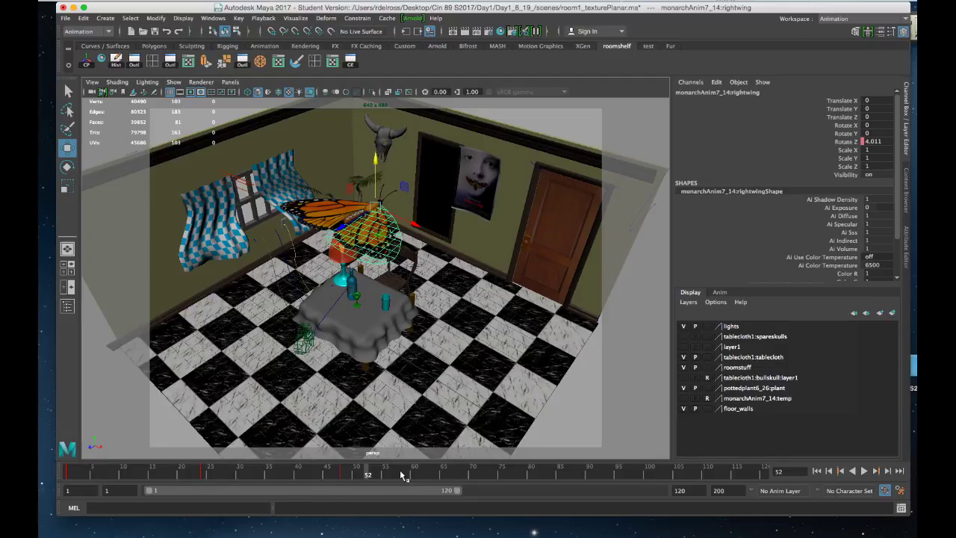
left_click_drag(389, 262, 385, 277, "alt")
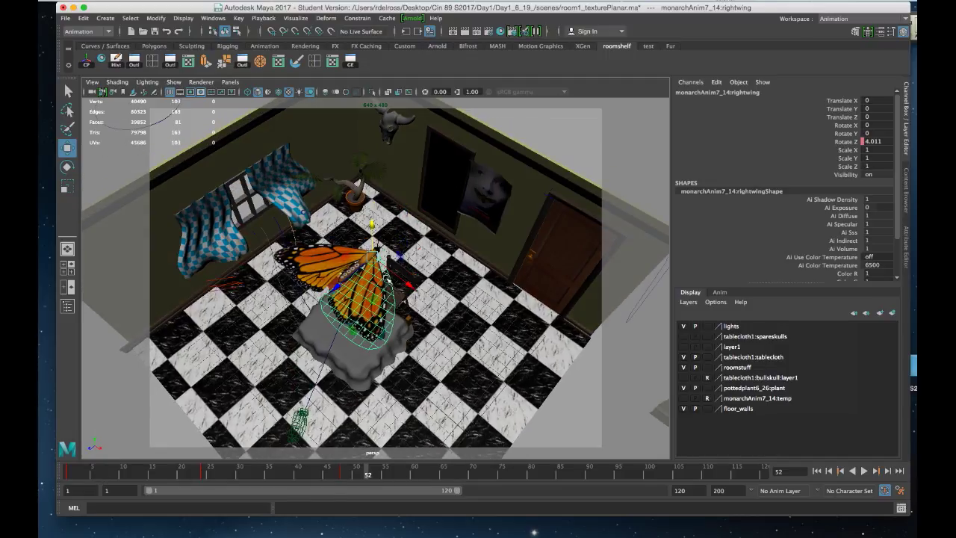
key("Up")
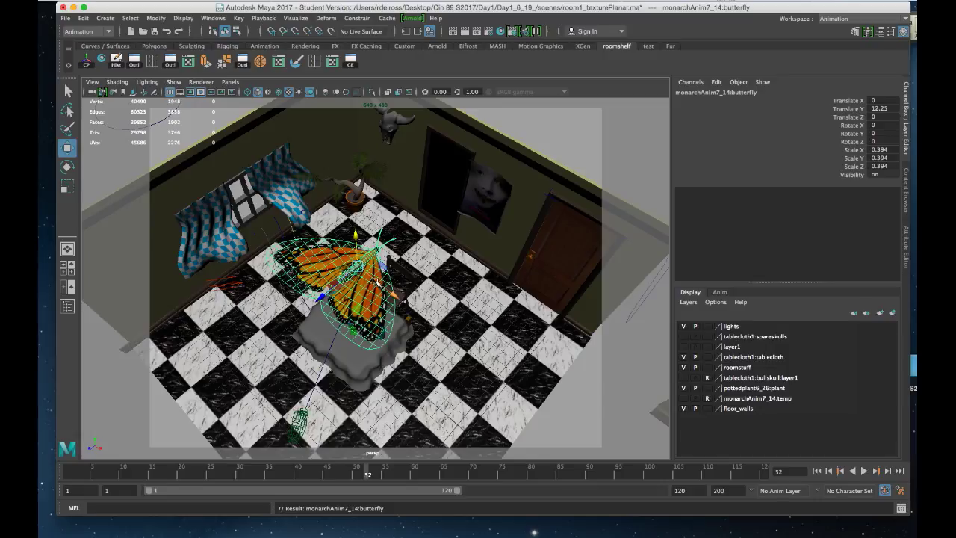
key("r")
left_click_drag(357, 266, 295, 303)
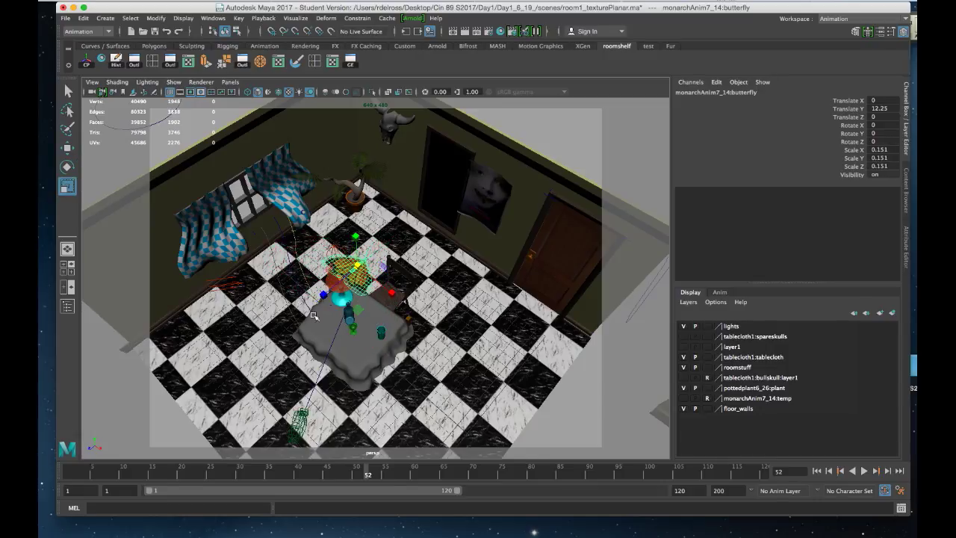
key("a")
Step: Move the butterfly to the front-left edge at X -9.595, Y 10.003, Z 20.129
key("w")
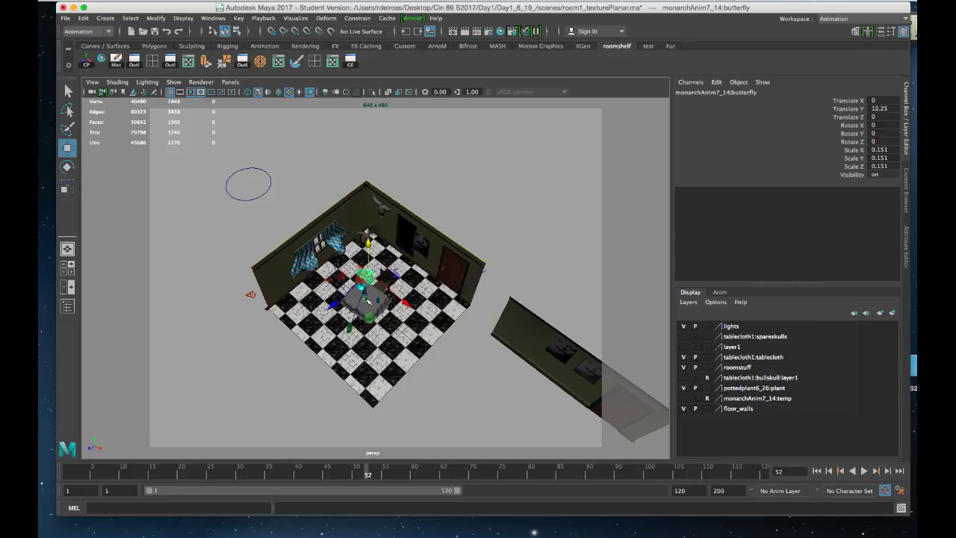
left_click_drag(367, 277, 398, 338)
scroll(210, 332, "up", 5)
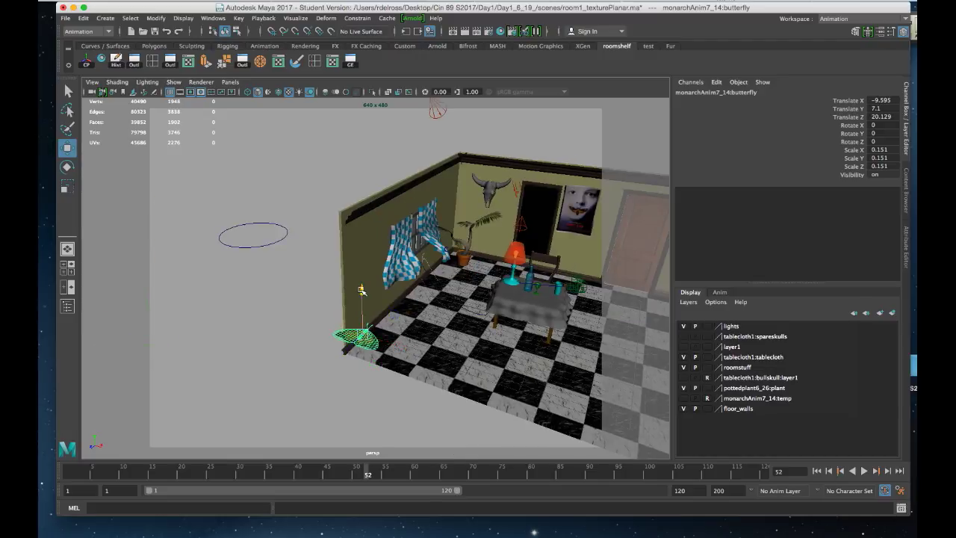
left_click_drag(368, 265, 400, 331, "alt")
scroll(438, 331, "down", 3)
Step: Maximize the top view and zoom out over the room
key("space")
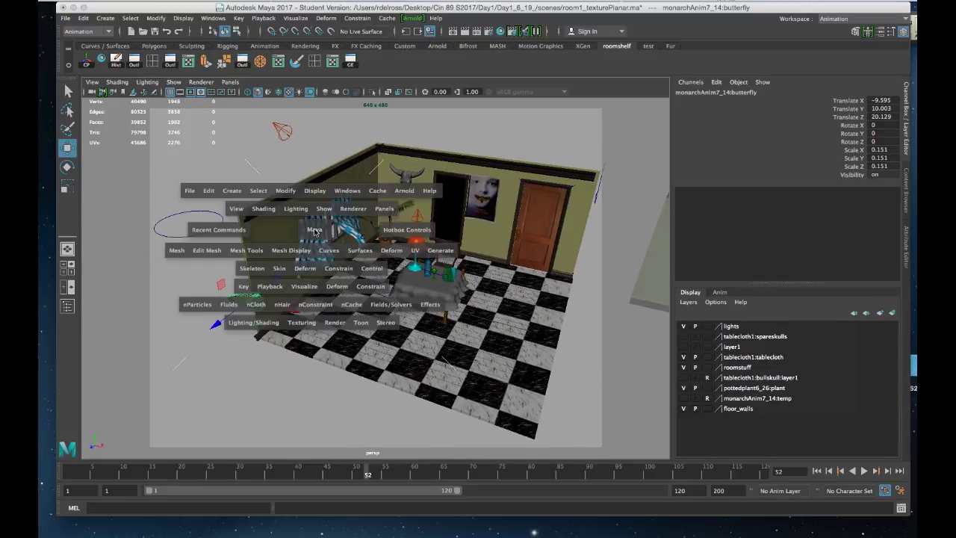
key("space")
scroll(383, 260, "down", 10)
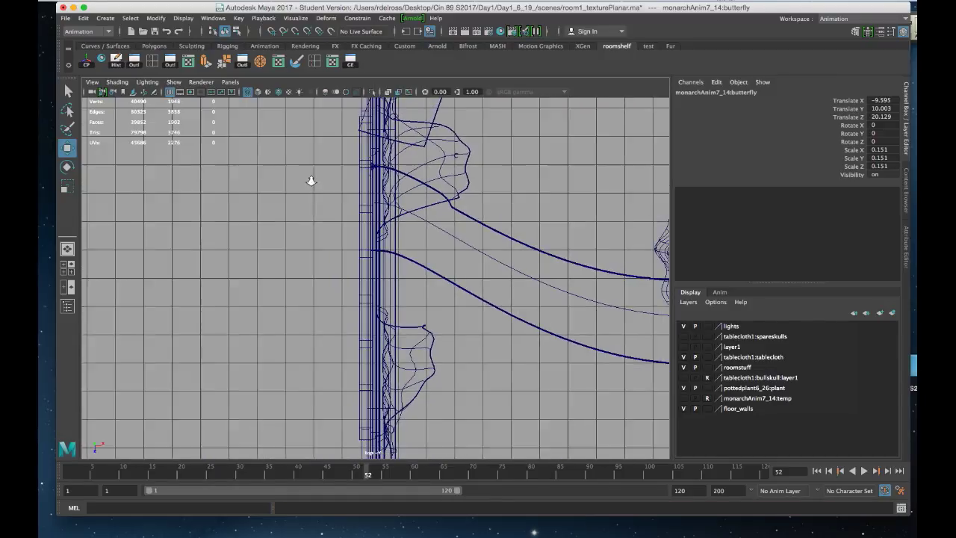
scroll(473, 278, "down", 8)
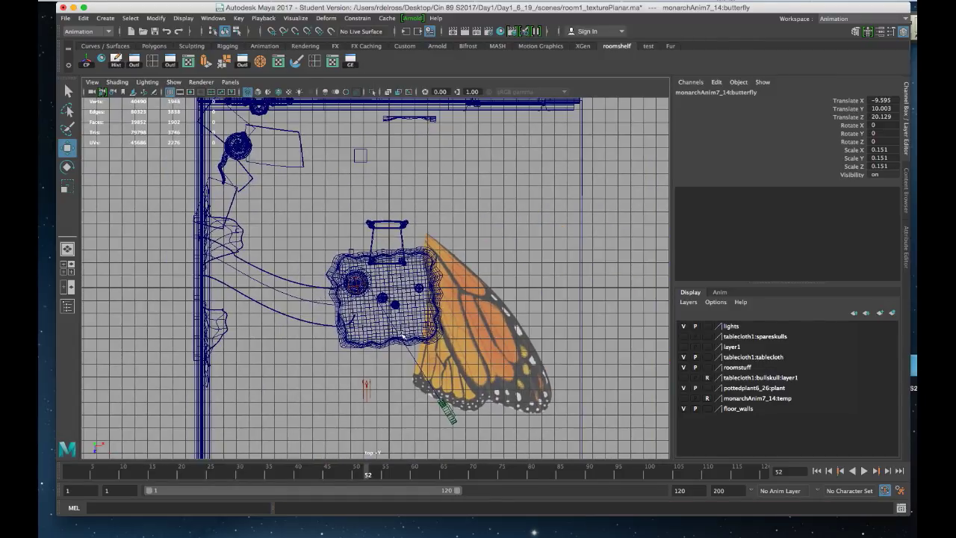
Step: Set the CV Curve Tool's curve degree to 2 from the hotbox Create menu
key("space")
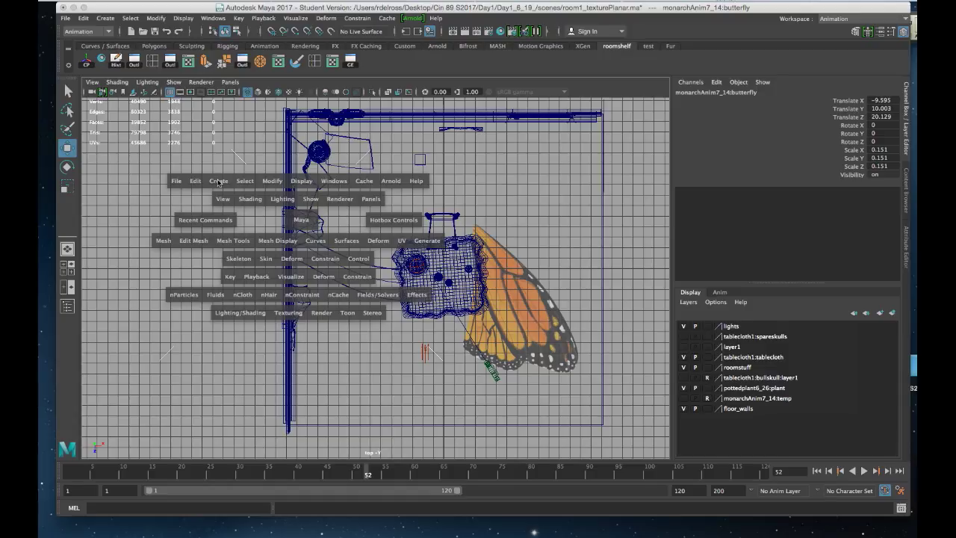
left_click(218, 181)
mouse_move(246, 262)
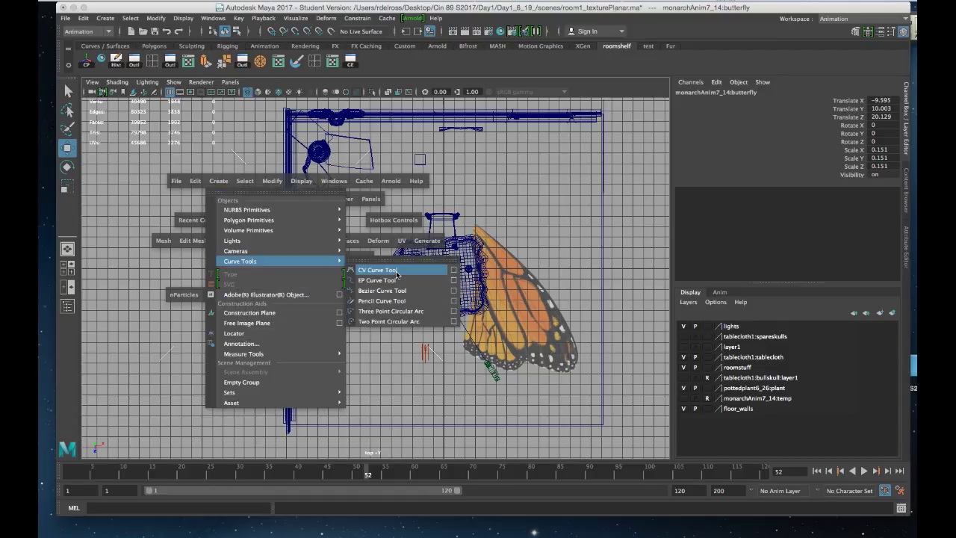
left_click(453, 271)
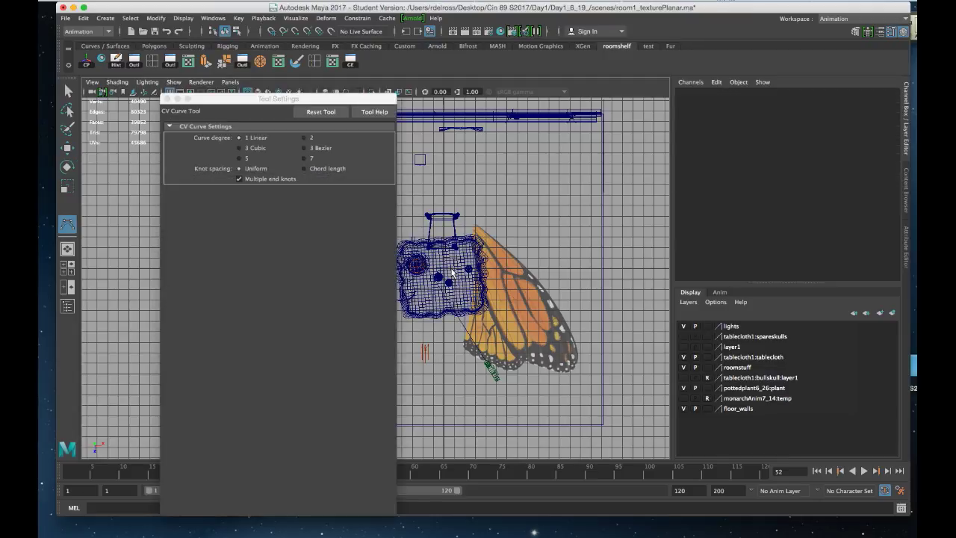
left_click(304, 138)
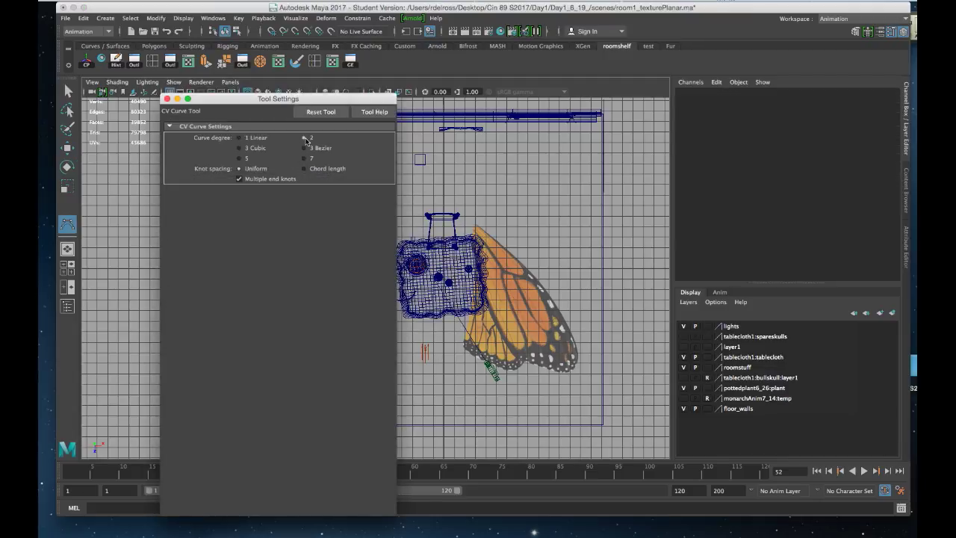
left_click(168, 100)
Step: Start the CV curve at the butterfly and place points up the room's left side
scroll(319, 348, "down", 3)
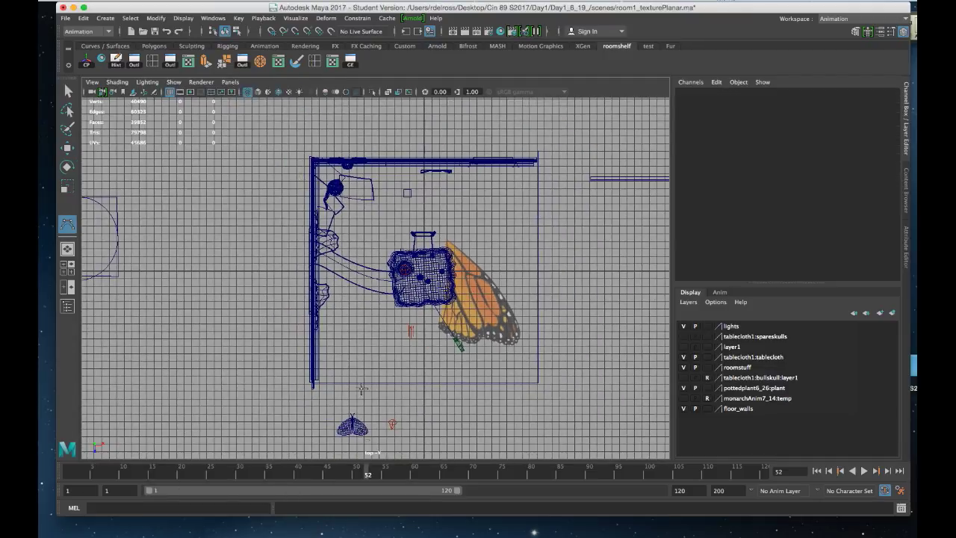
scroll(371, 440, "down", 2)
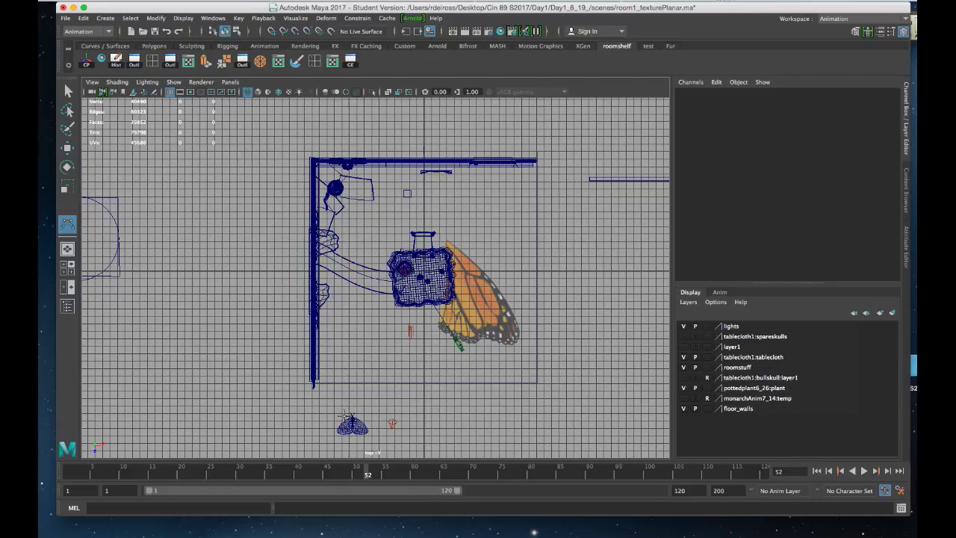
left_click(344, 416)
left_click(342, 392)
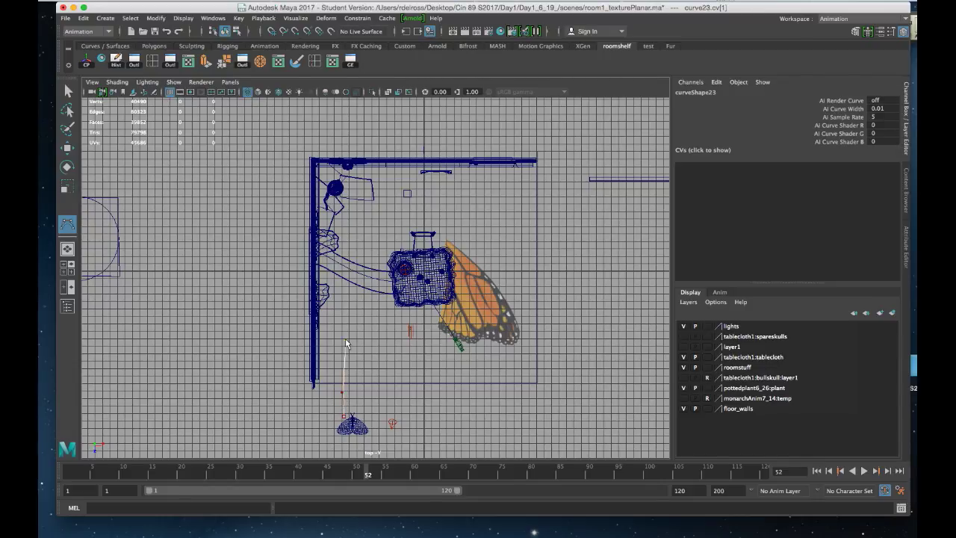
left_click(358, 304)
left_click(353, 272)
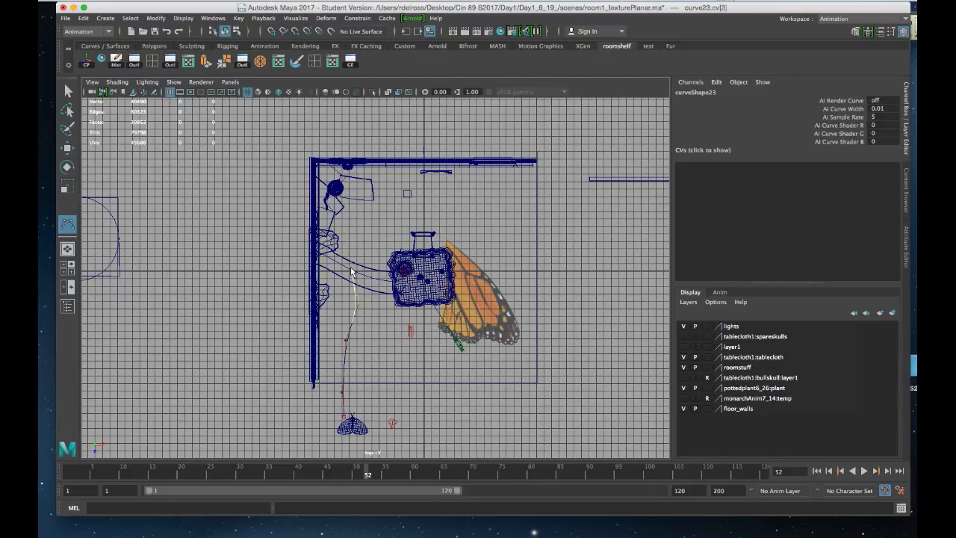
left_click(346, 222)
Step: Continue the curve's points rightward across the top, ending past the right wall
left_click(356, 204)
left_click(388, 193)
left_click(431, 190)
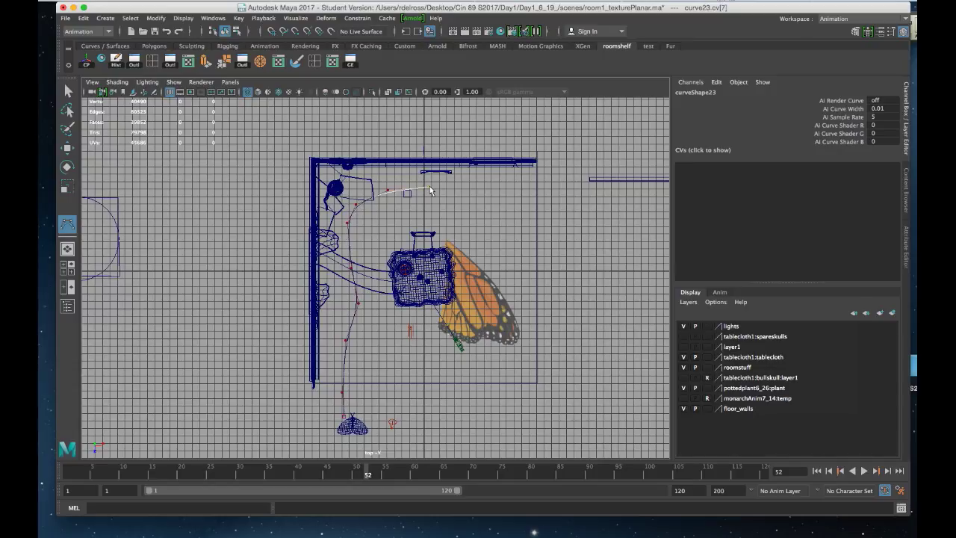
left_click(489, 188)
left_click(549, 179)
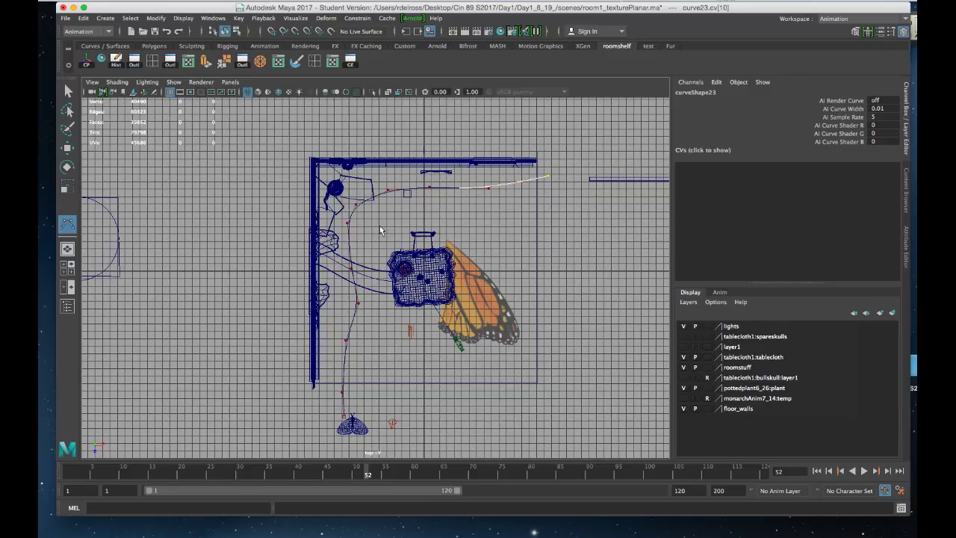
scroll(380, 231, "up", 3)
scroll(352, 280, "down", 3)
scroll(351, 195, "up", 1)
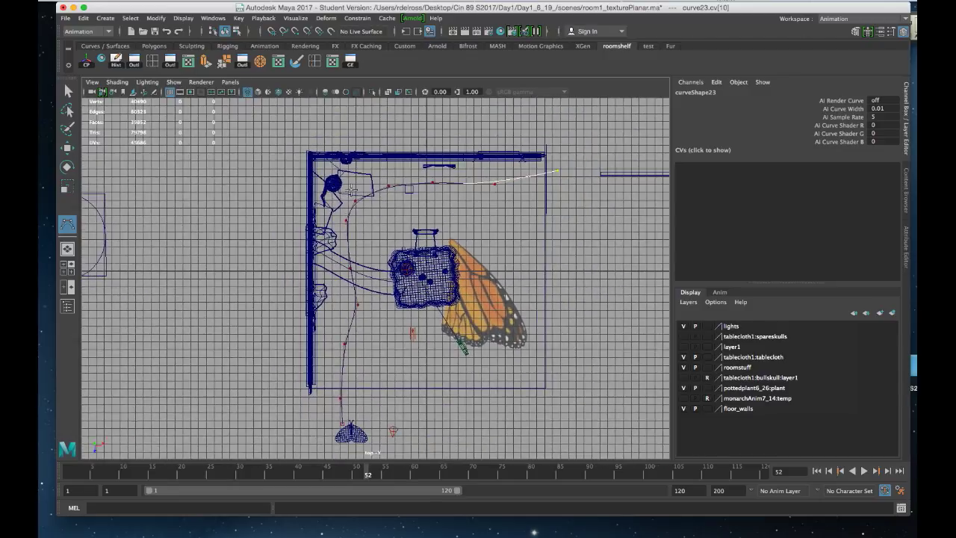
Step: Finish curve23, switch to Control Vertex mode, and drag one CV inward
key("w")
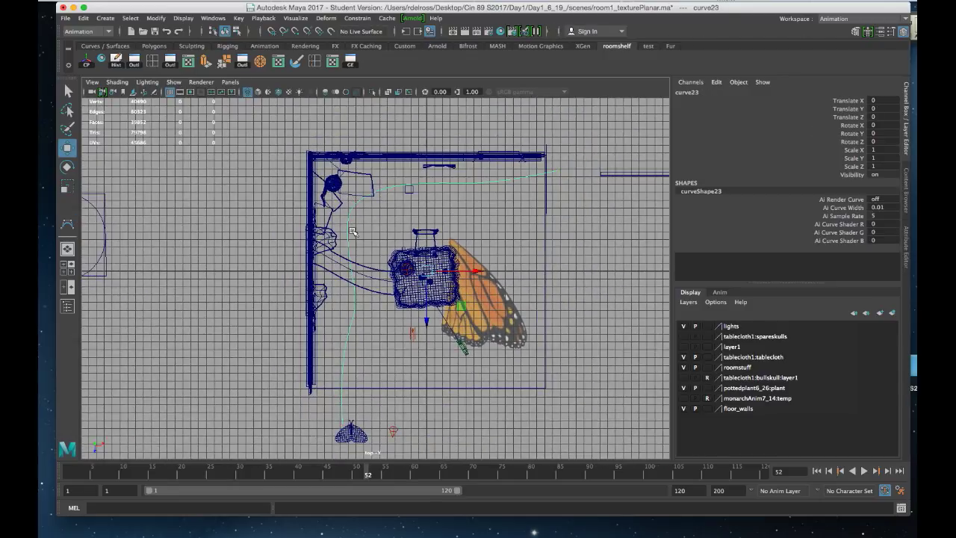
right_click_drag(356, 211, 306, 212)
left_click(347, 221)
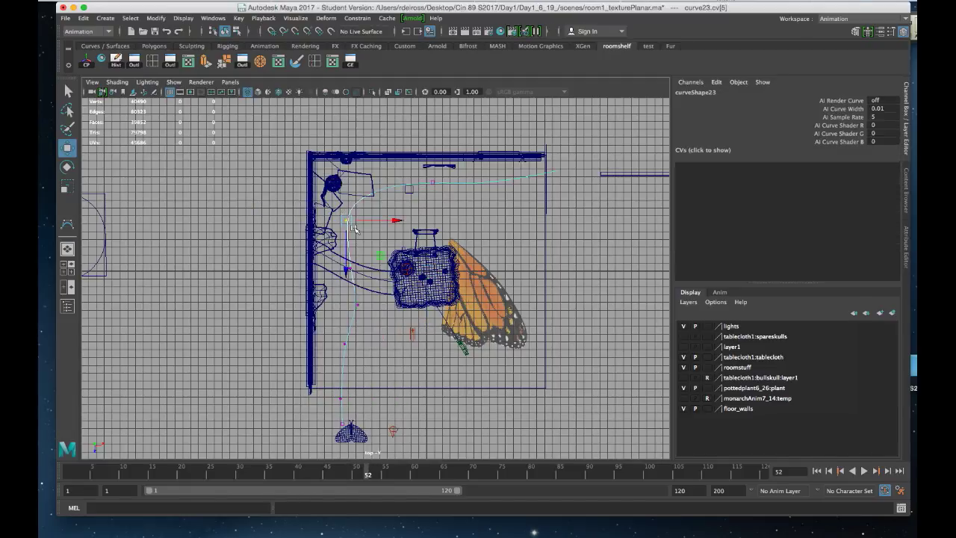
left_click_drag(346, 218, 381, 246)
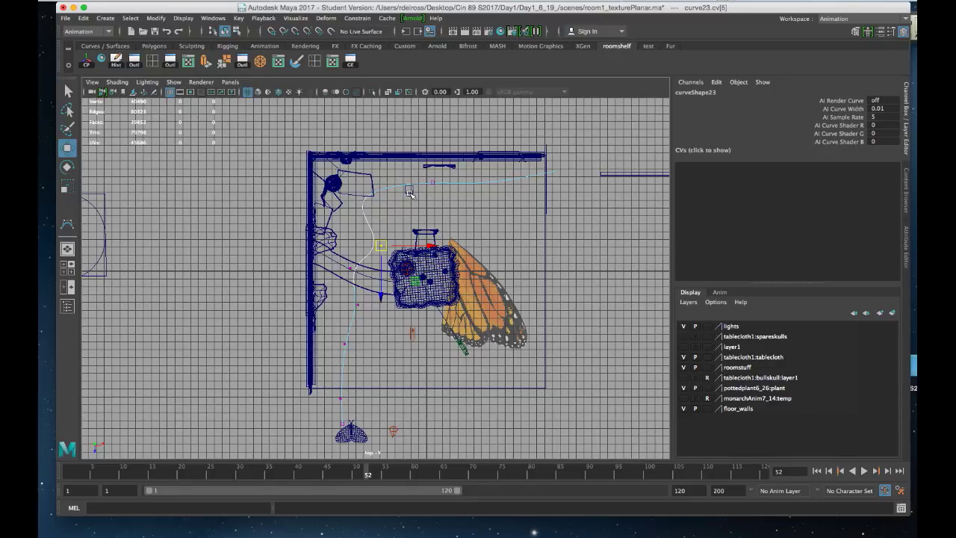
left_click(380, 243)
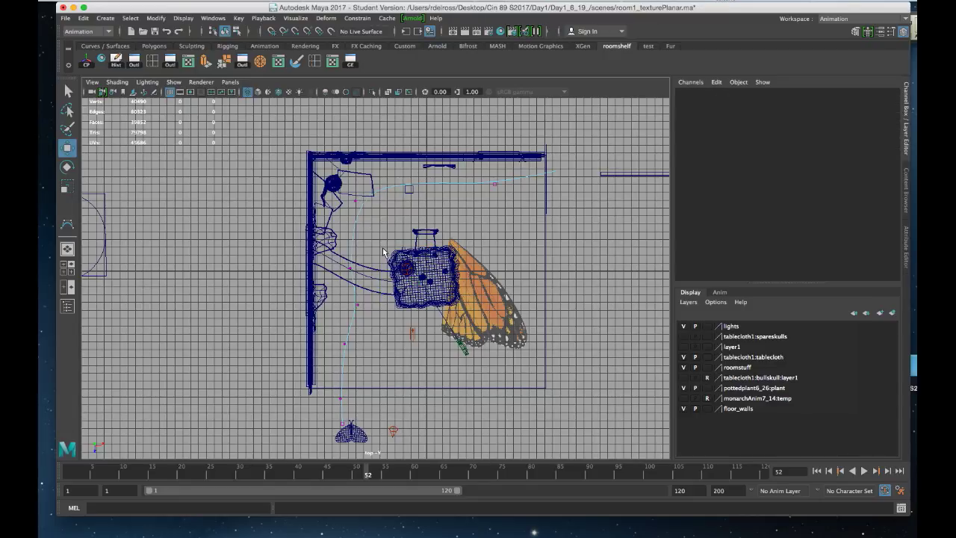
Step: Move three more control vertices to smooth the path's route through the room
left_click(356, 200)
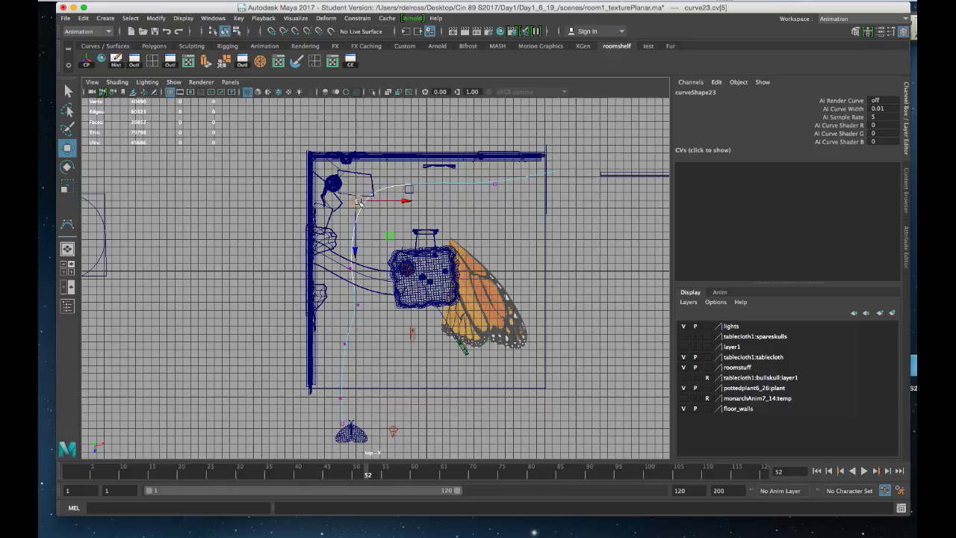
left_click_drag(356, 200, 390, 243)
left_click(494, 183)
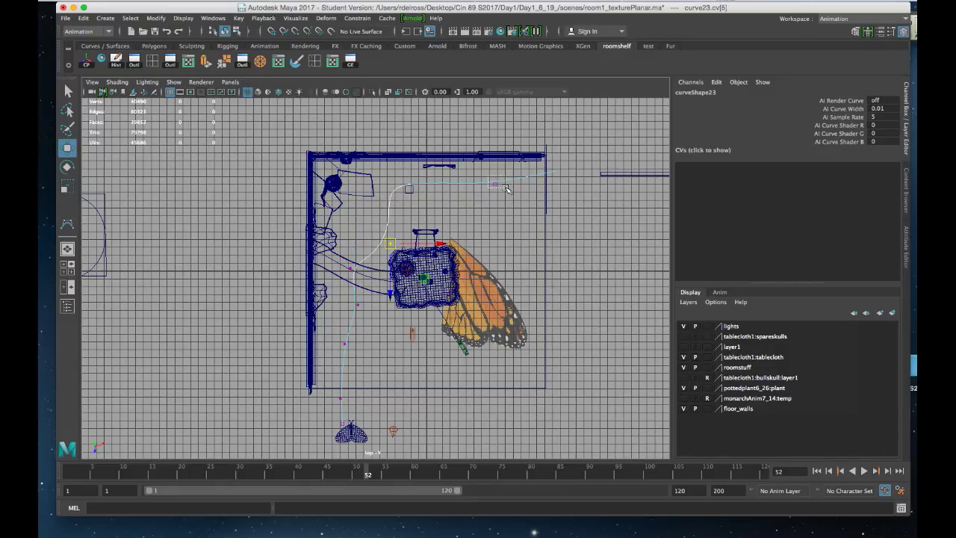
left_click_drag(494, 183, 508, 183)
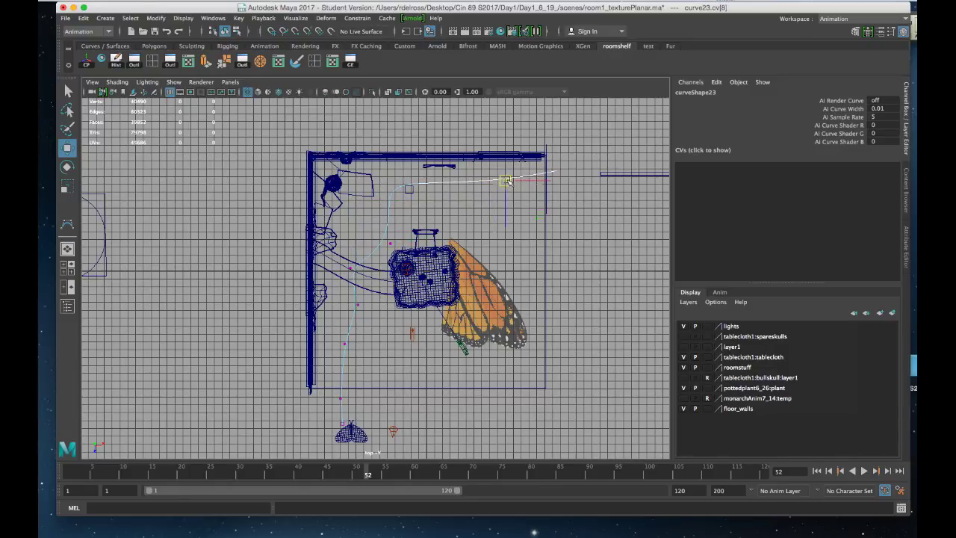
left_click(345, 266)
left_click_drag(345, 266, 363, 276)
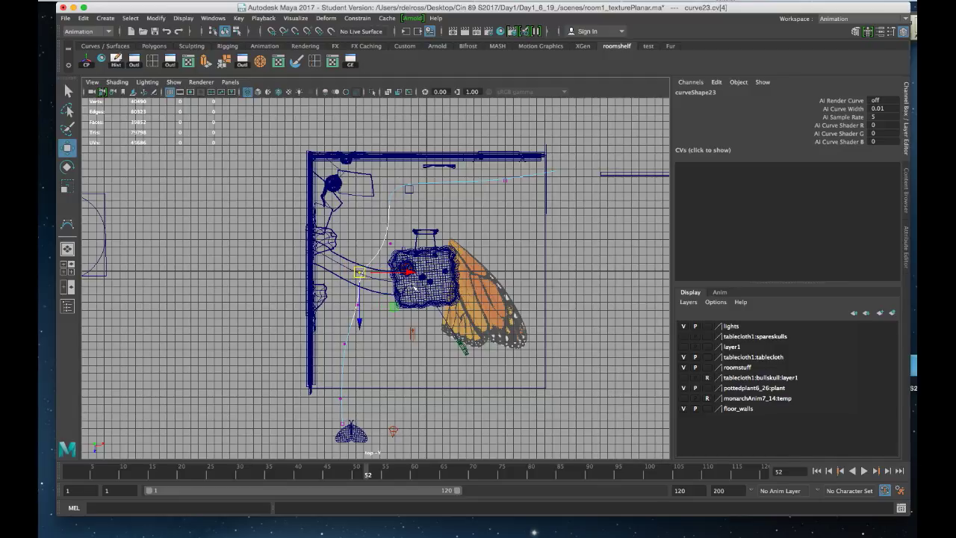
Step: In the perspective view, back in Object Mode, raise curve23 to Translate Y 6.69
key("space")
key("space")
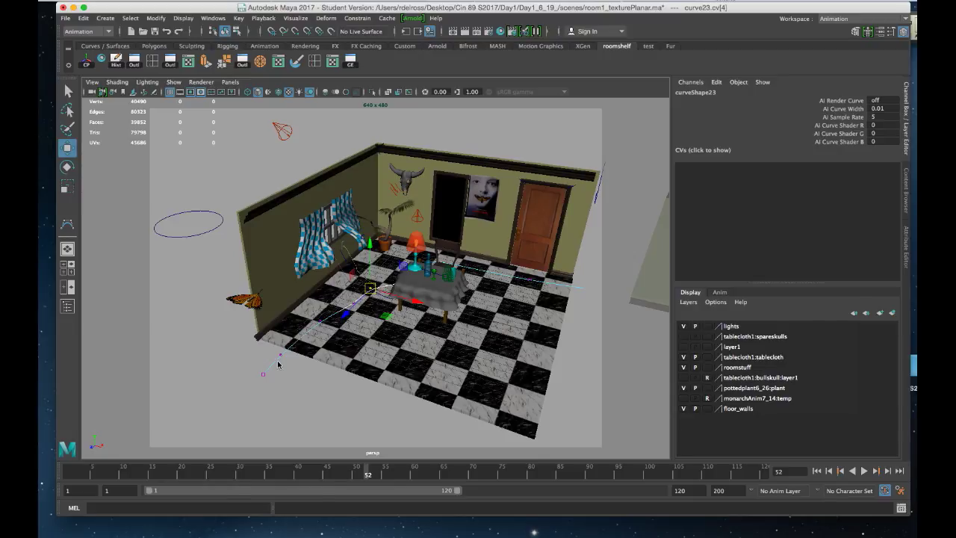
right_click_drag(277, 364, 321, 266)
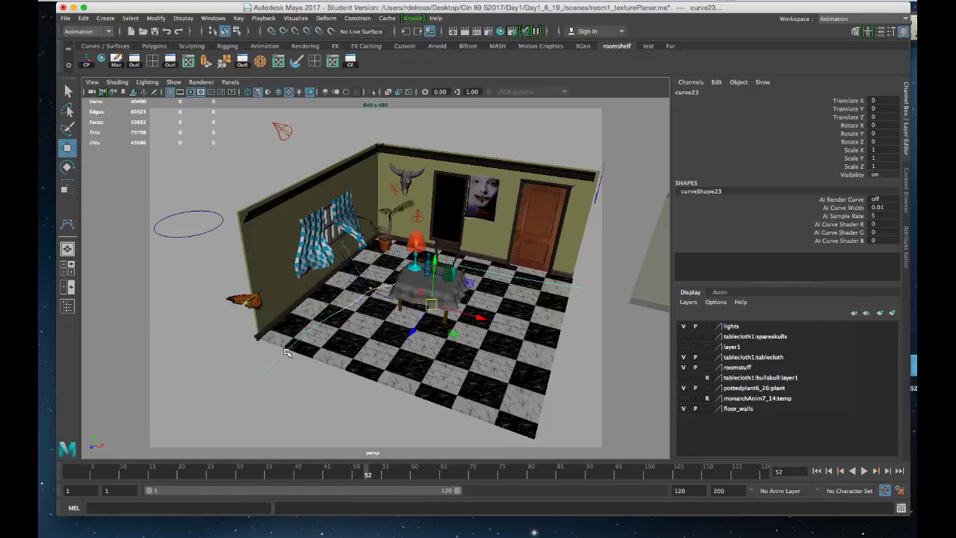
left_click_drag(436, 259, 400, 293)
scroll(456, 286, "down", 5)
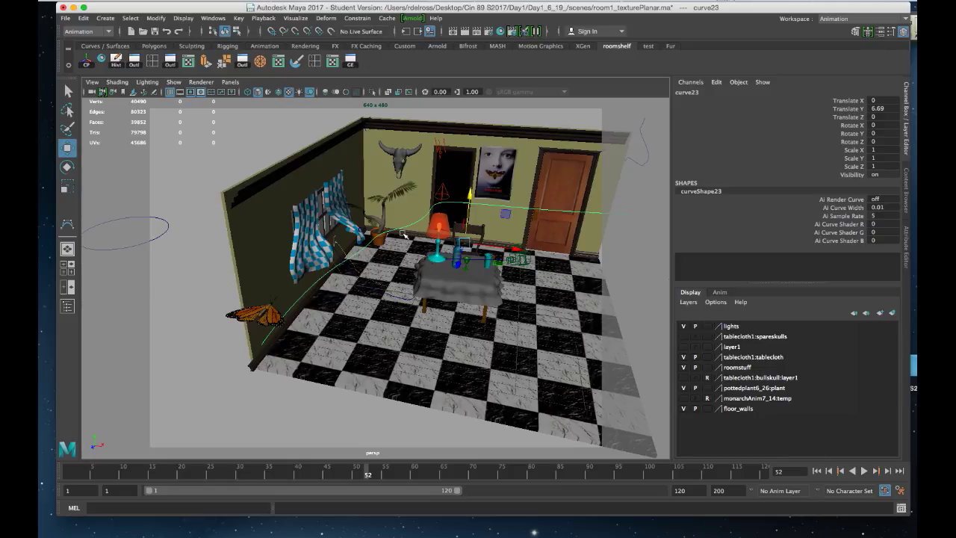
Step: Orbit around the room to inspect the raised flight path over the table
left_click_drag(445, 273, 442, 269, "alt")
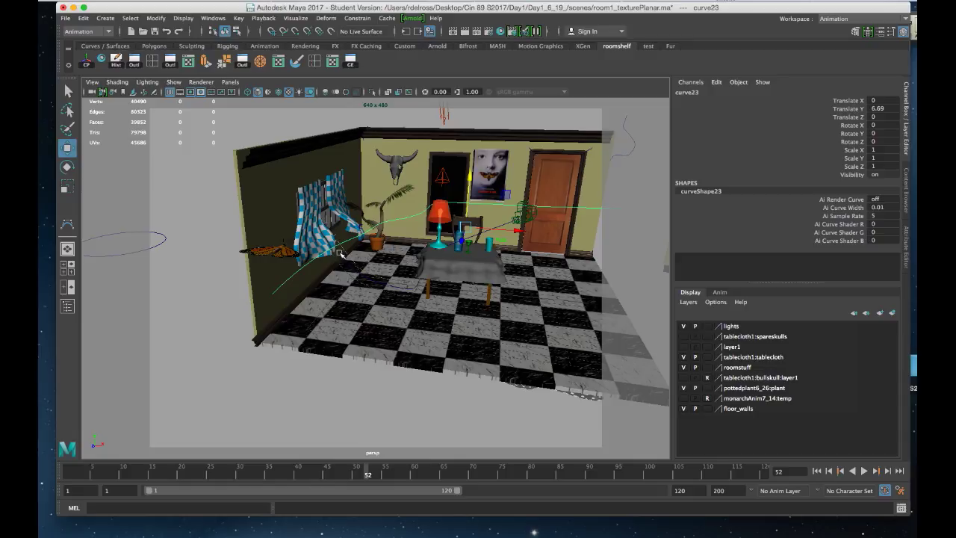
left_click_drag(347, 259, 359, 288, "alt")
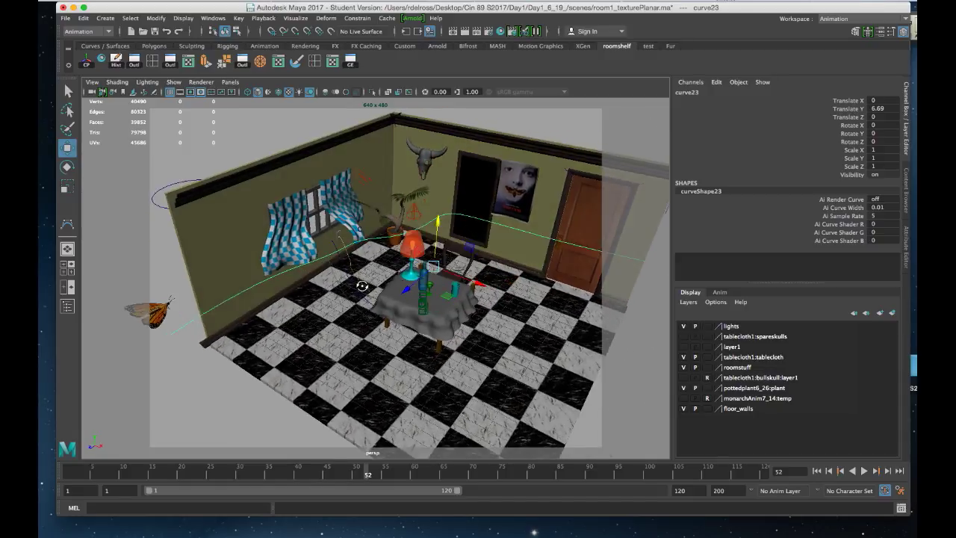
scroll(351, 288, "up", 5)
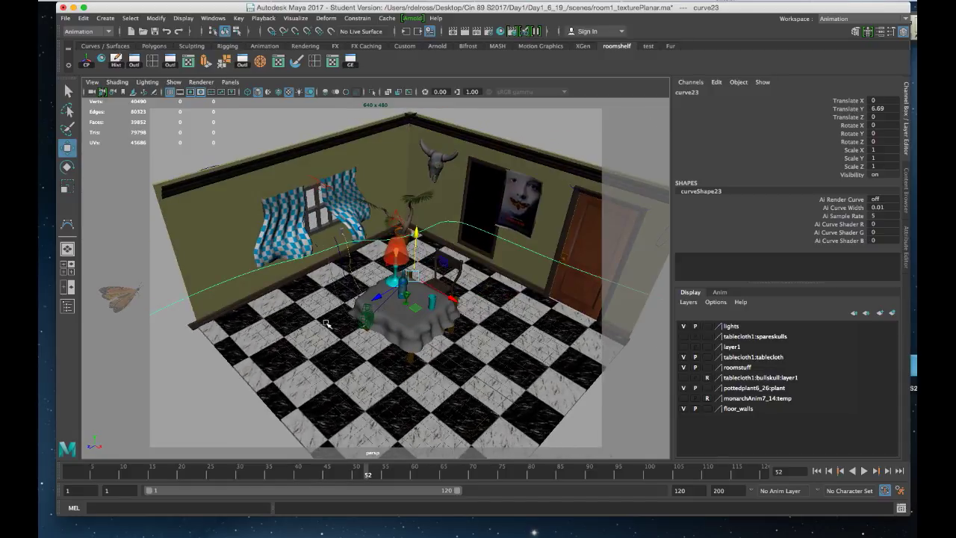
left_click_drag(325, 323, 310, 275, "alt")
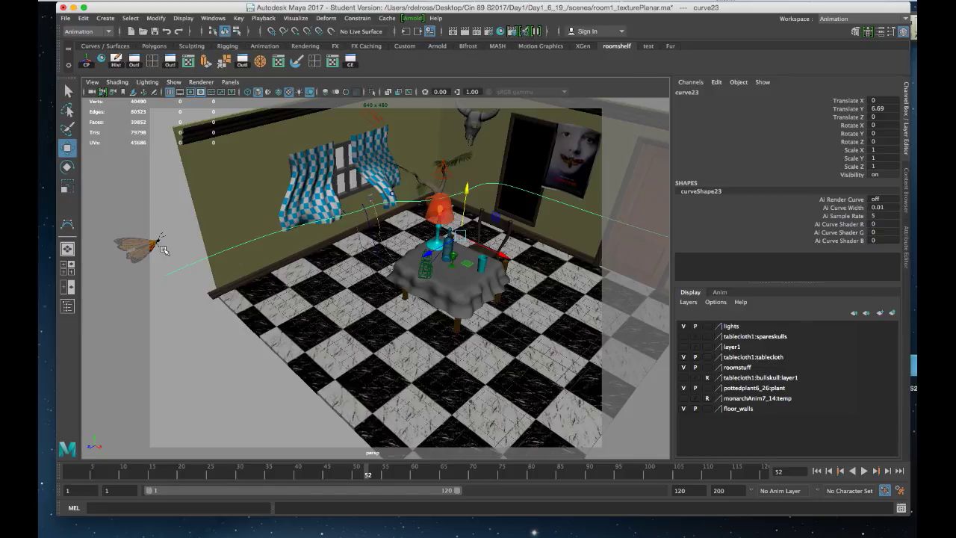
Step: Create locator1 from the hotbox Create menu and switch to wireframe display
left_click_drag(197, 267, 219, 271, "alt")
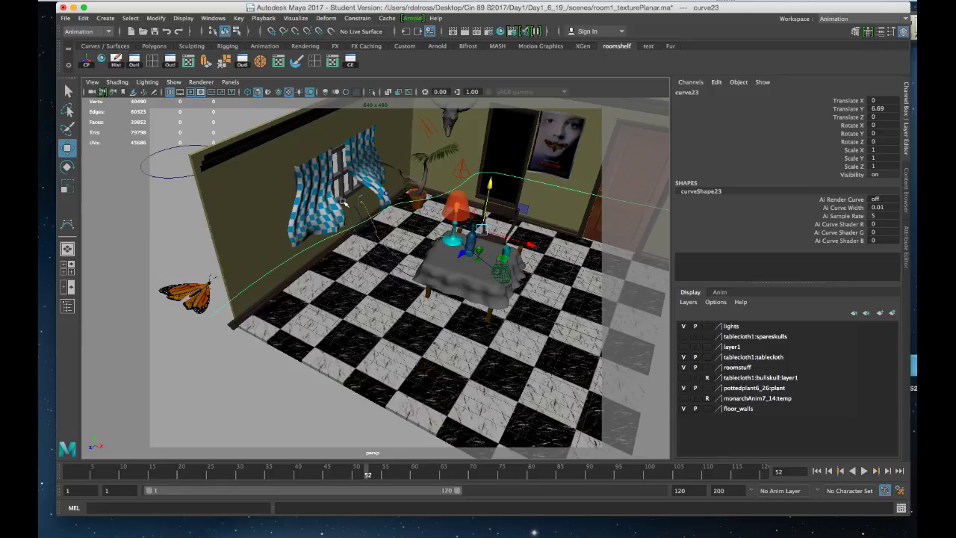
key("space")
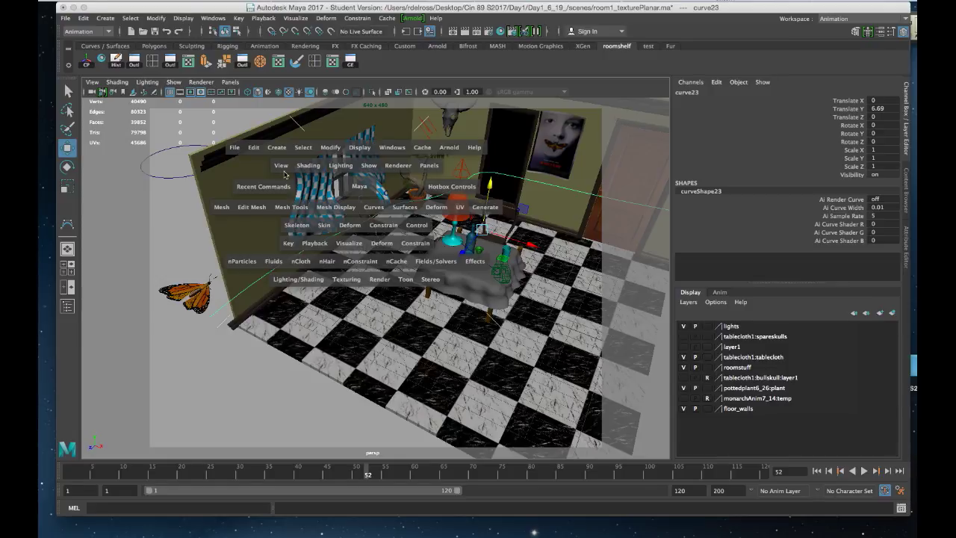
left_click(278, 153)
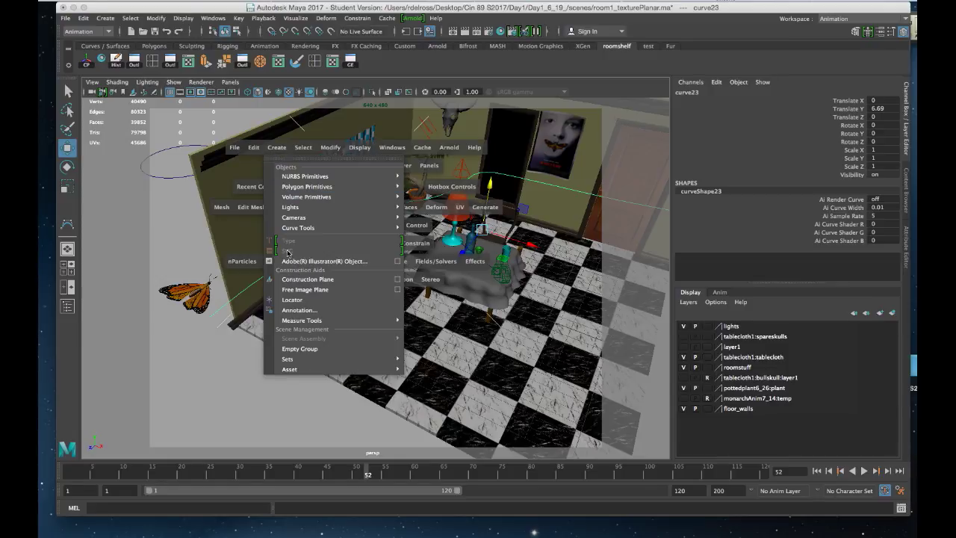
left_click(296, 301)
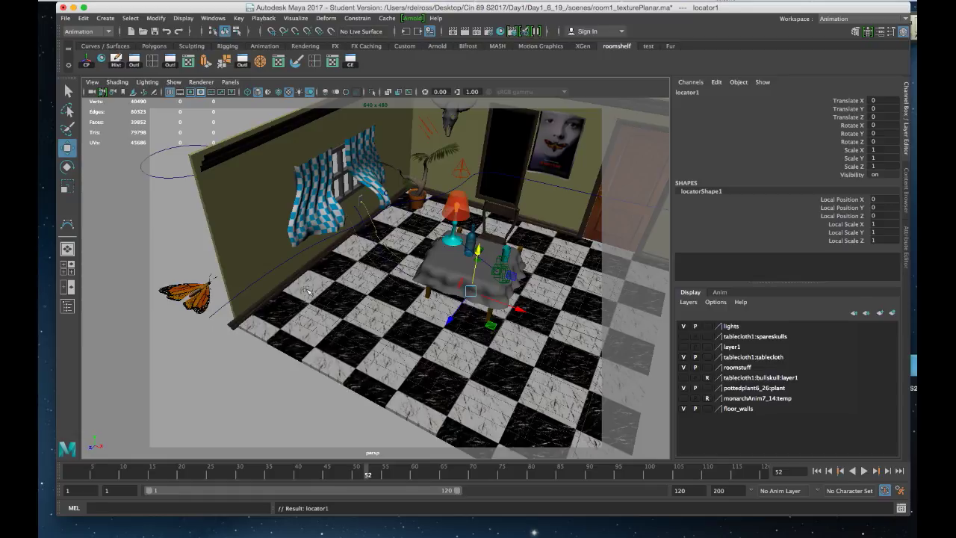
key("4")
Step: Orbit around the room to inspect locator1 beneath the table, reselecting it
left_click_drag(447, 309, 397, 298, "alt")
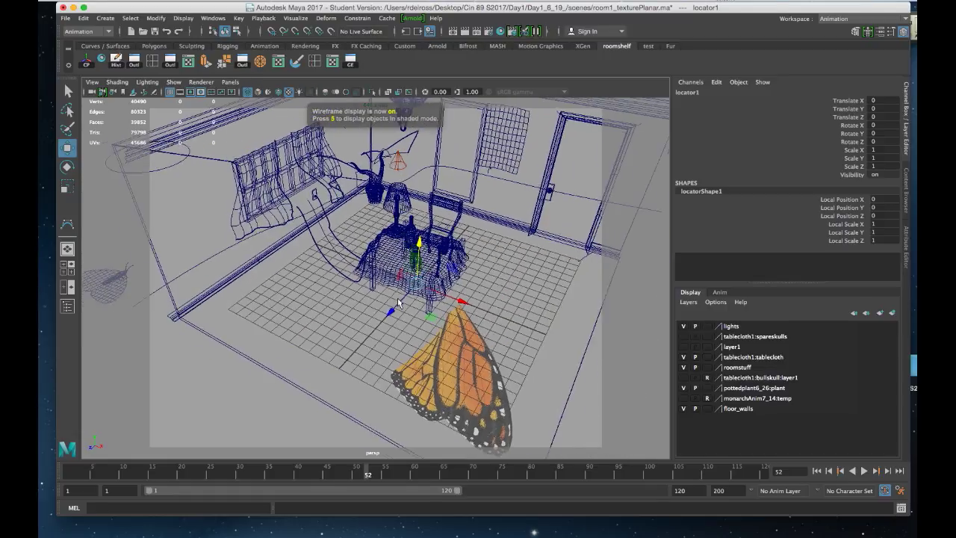
scroll(398, 298, "up", 6)
scroll(414, 339, "down", 4)
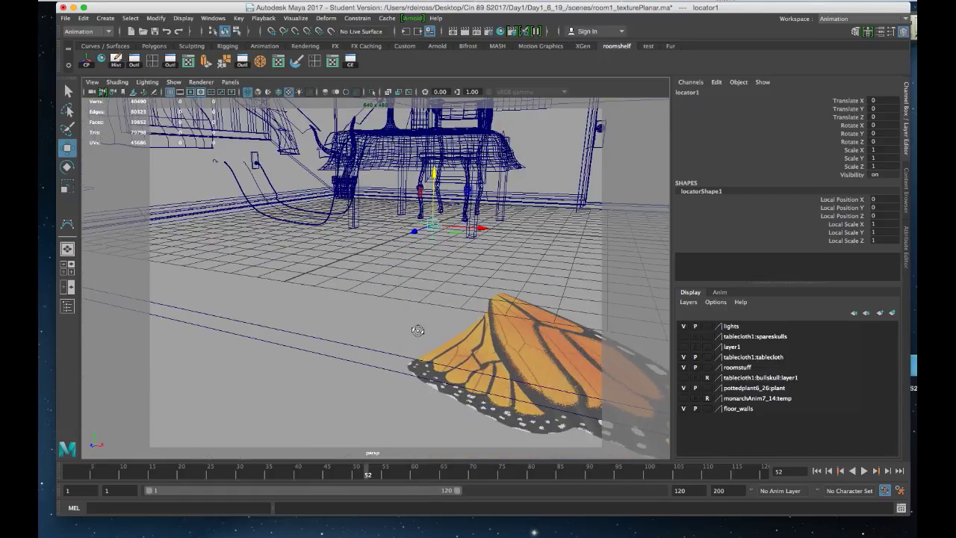
left_click_drag(448, 252, 420, 300, "alt")
left_click_drag(394, 352, 392, 323, "alt")
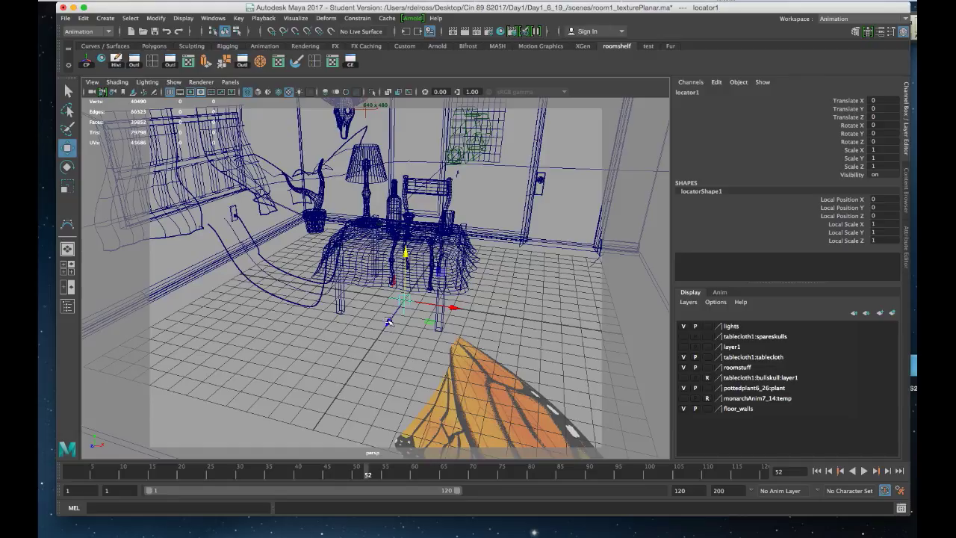
left_click(382, 326)
left_click(403, 311)
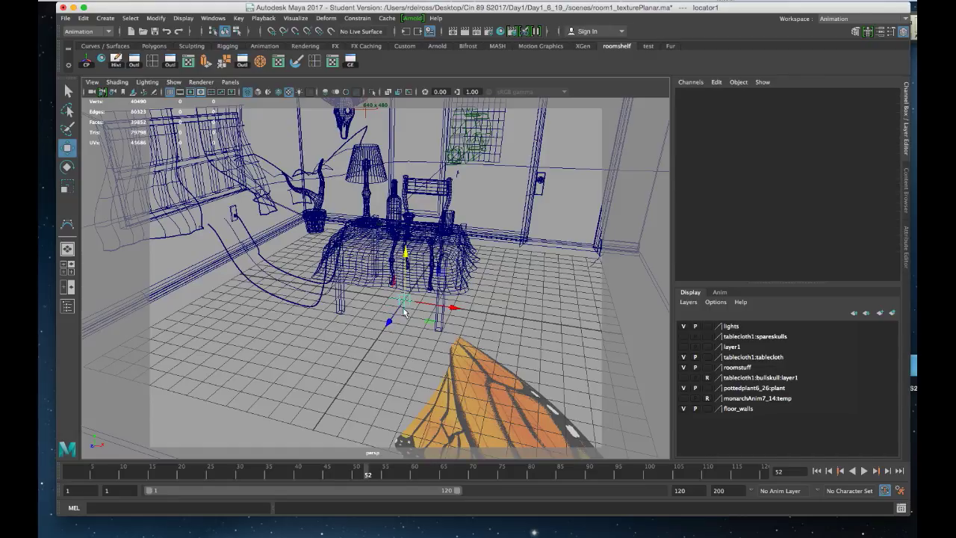
left_click_drag(393, 321, 383, 310, "alt")
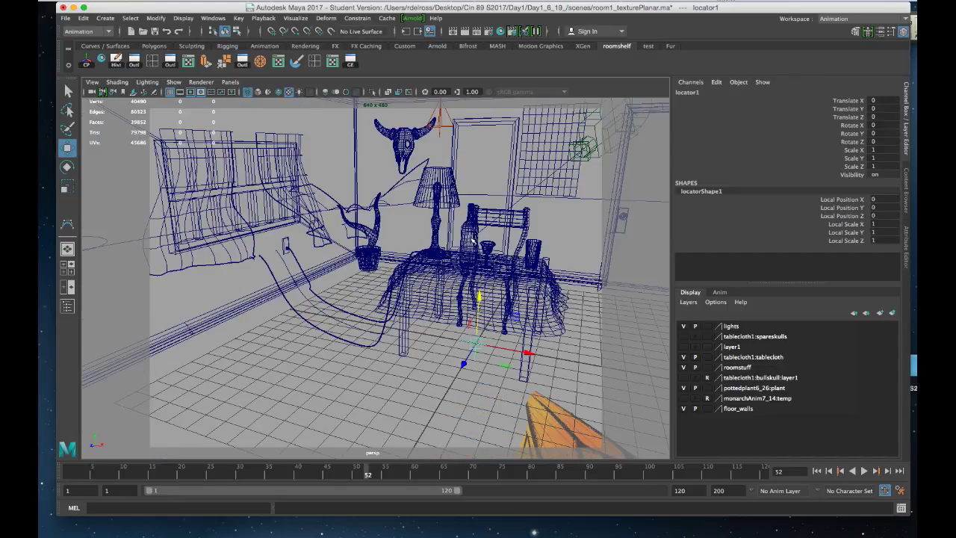
left_click_drag(460, 317, 374, 323, "alt")
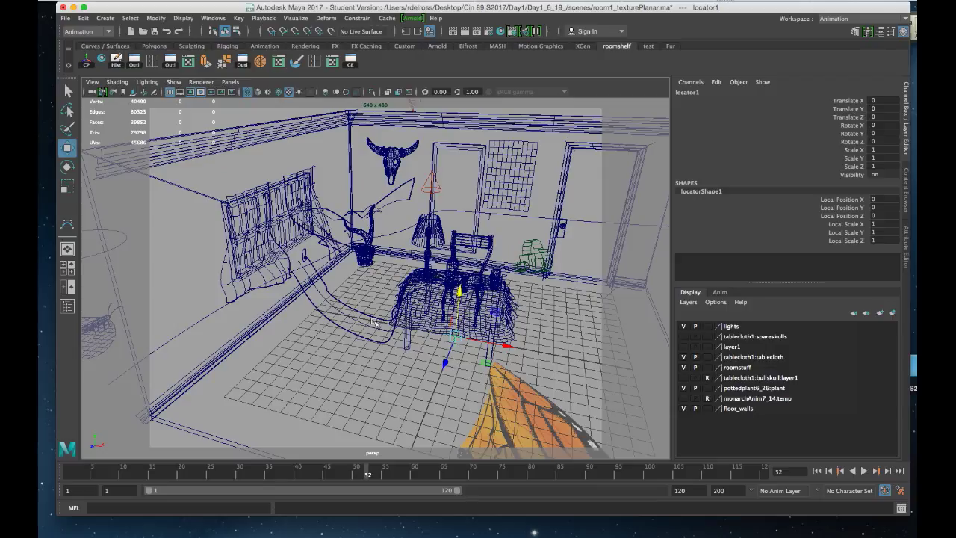
Step: Attach locator1 to curve23 with Constrain > Motion Paths > Attach to Motion Path
left_click(207, 319)
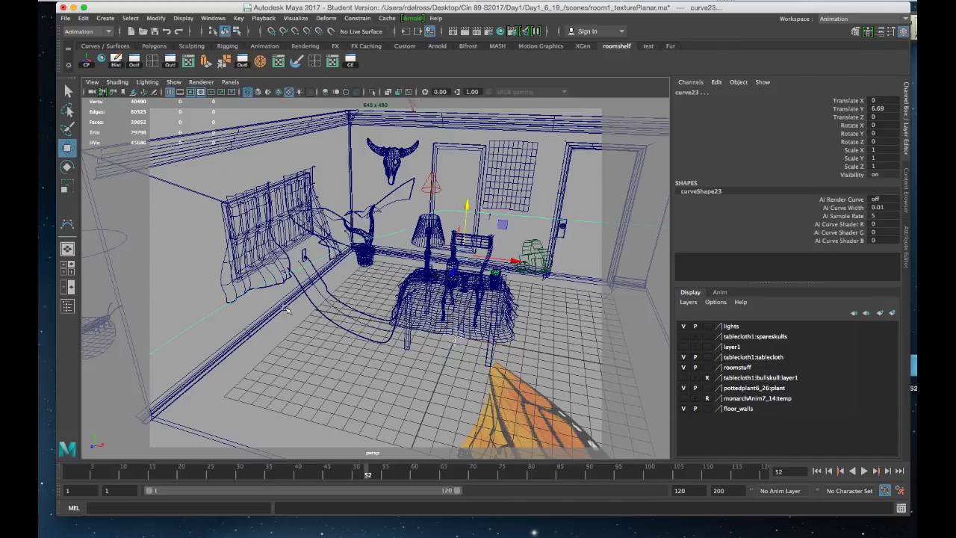
key("space")
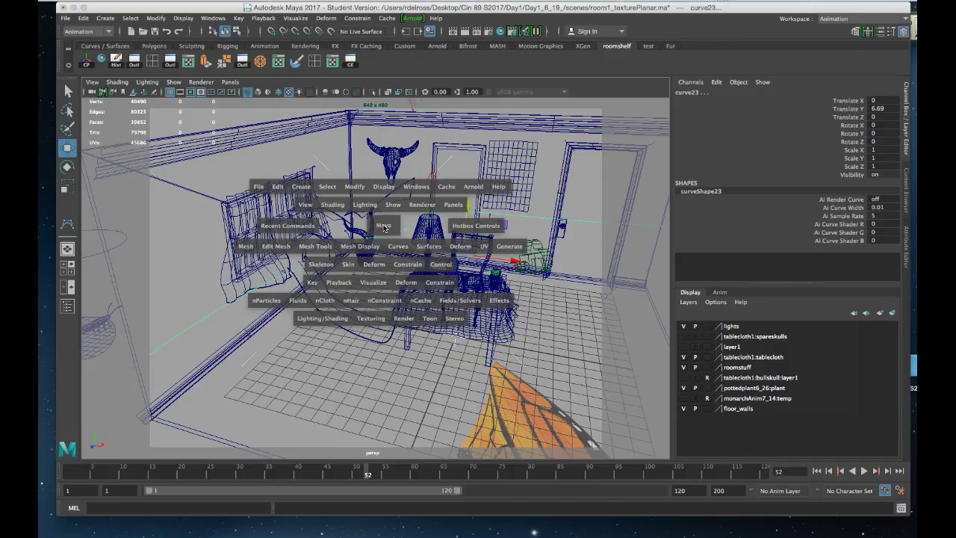
left_click(398, 265)
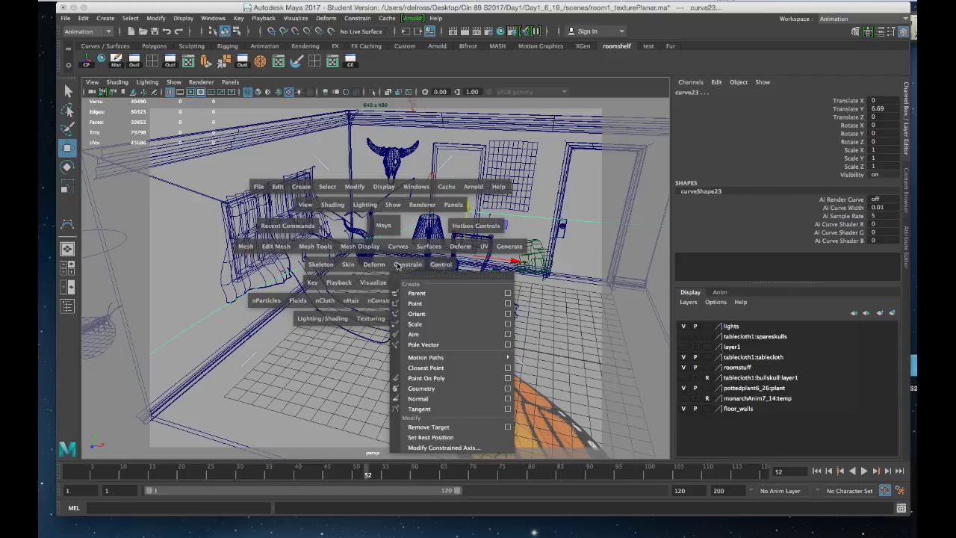
mouse_move(447, 357)
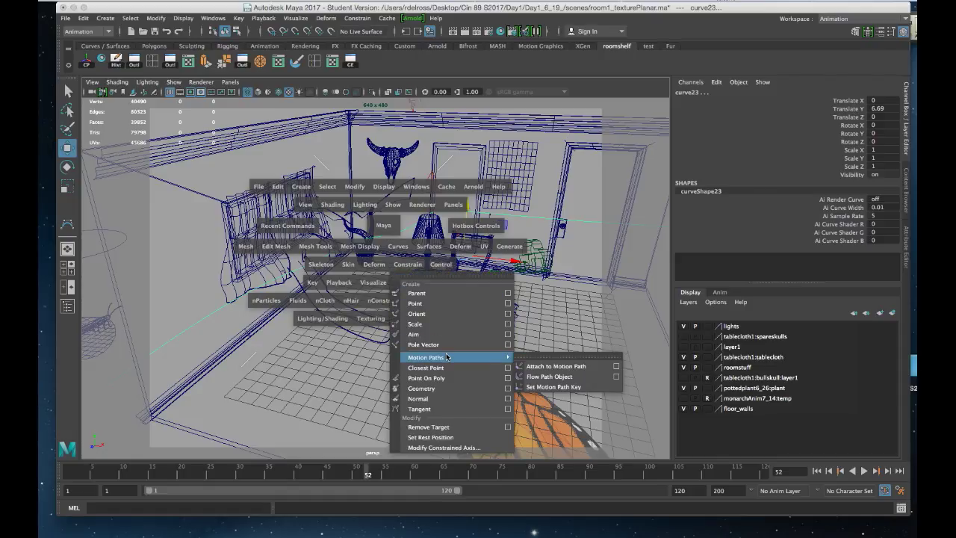
left_click(560, 367)
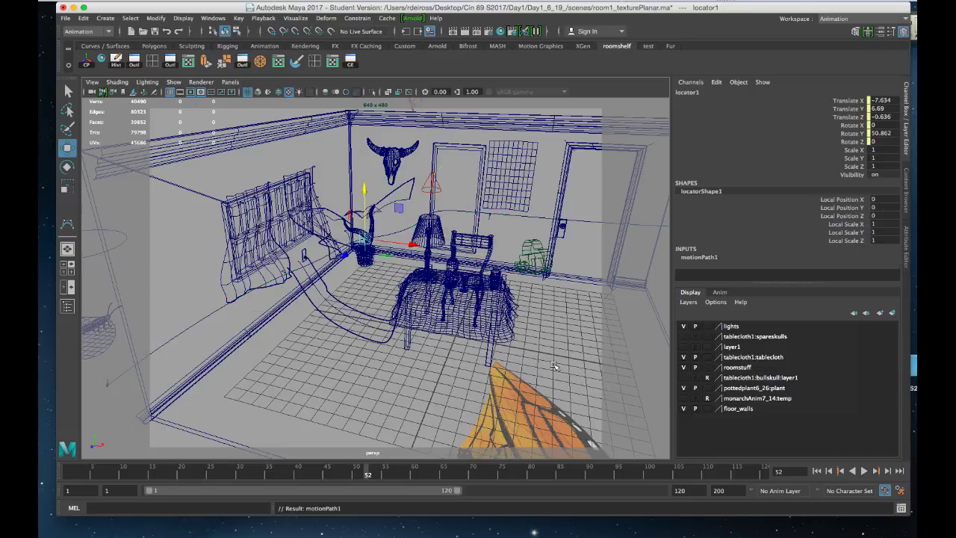
Step: Play the animation and scrub back to check the locator travels along the path
right_click_drag(485, 329, 382, 309, "alt")
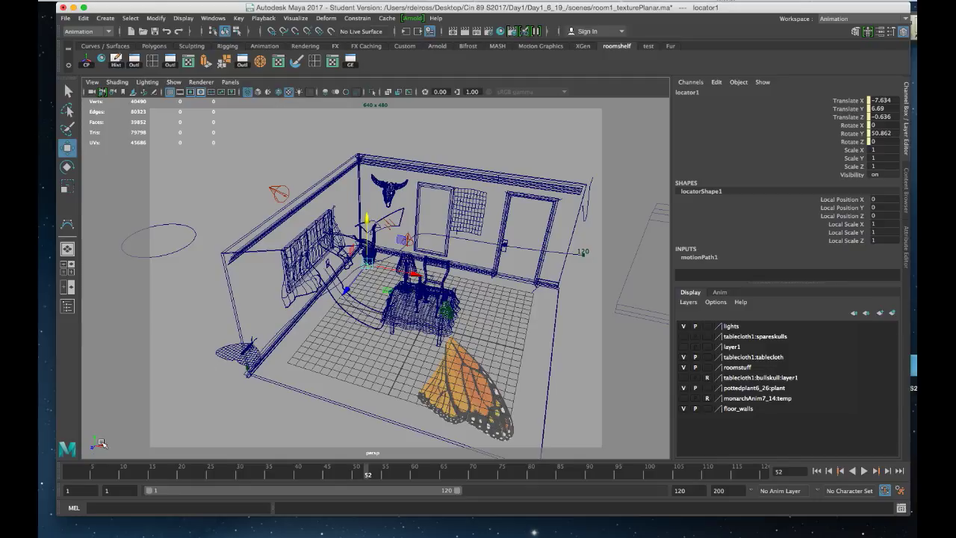
left_click(74, 475)
key("alt+v")
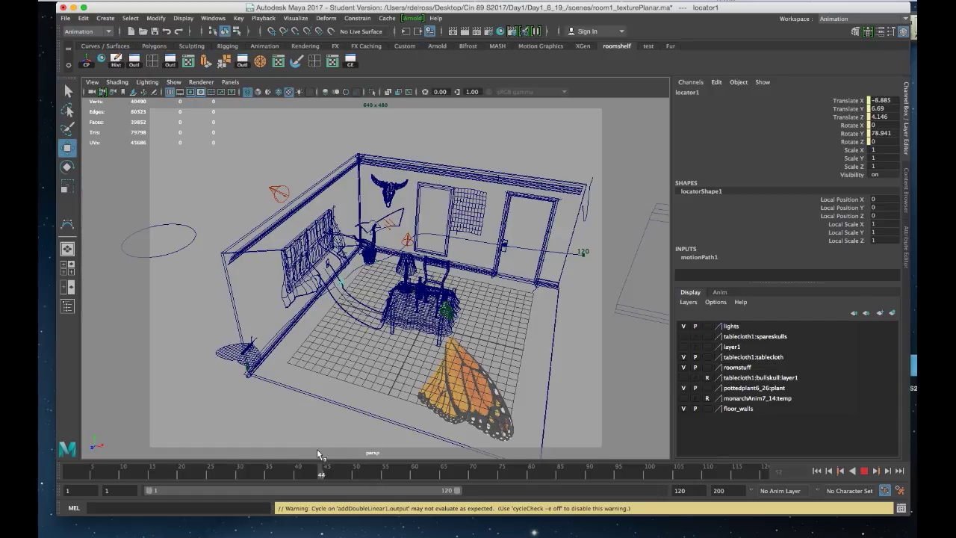
left_click(276, 467)
mouse_move(275, 467)
left_mouse_down()
mouse_move(124, 499)
mouse_move(68, 501)
left_mouse_up()
Step: Select the whole butterfly group and move it down and across onto locator1
scroll(282, 386, "up", 5)
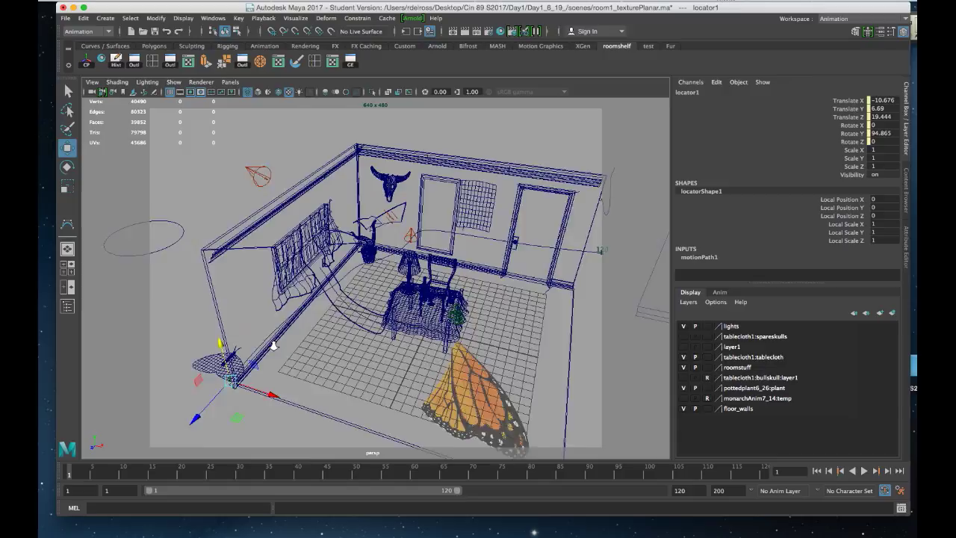
left_click_drag(283, 386, 345, 329, "alt")
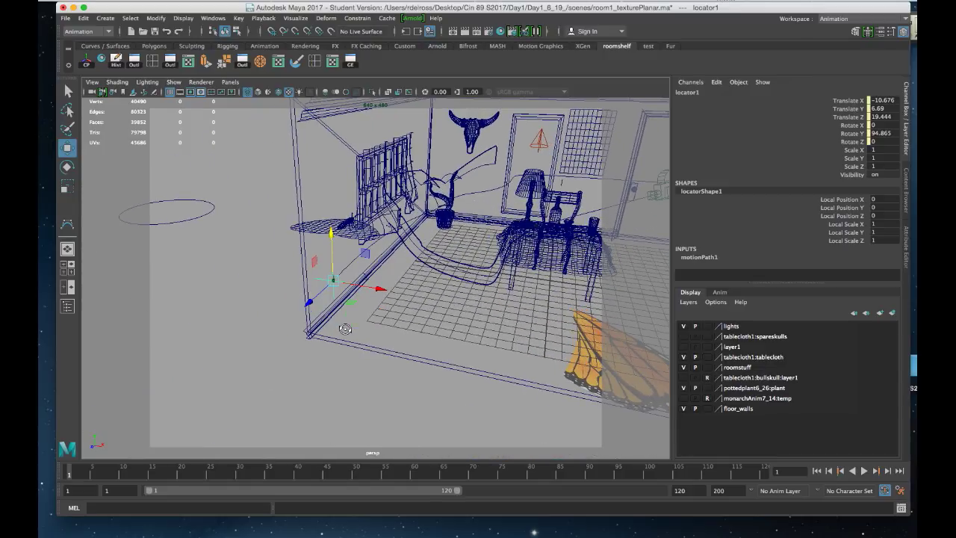
left_click(310, 230)
key("Up")
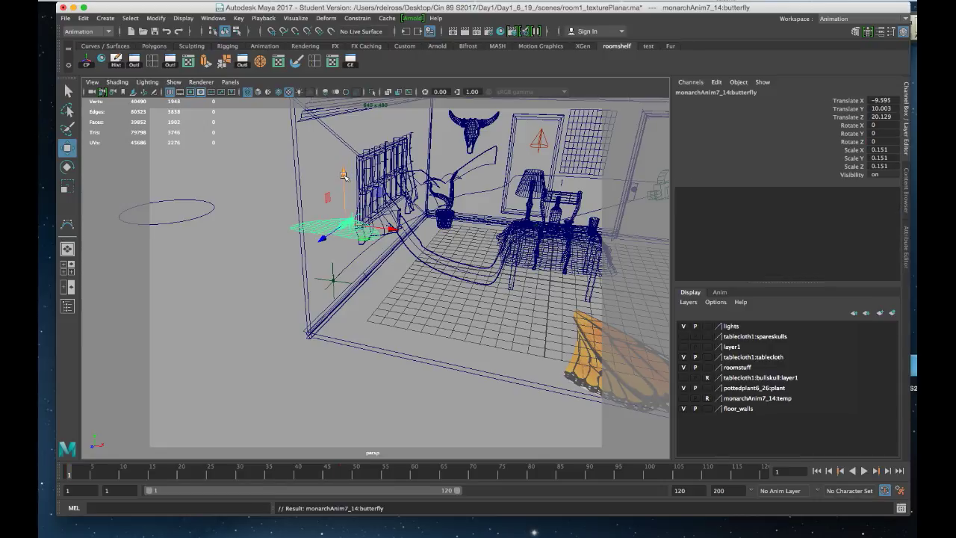
left_click_drag(344, 178, 363, 254)
left_click_drag(268, 314, 323, 326)
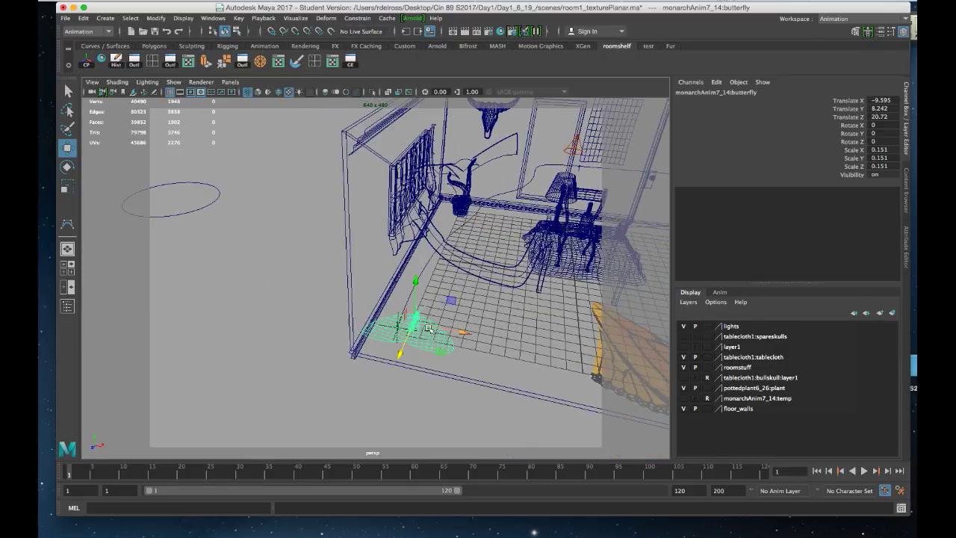
left_click_drag(460, 331, 426, 330)
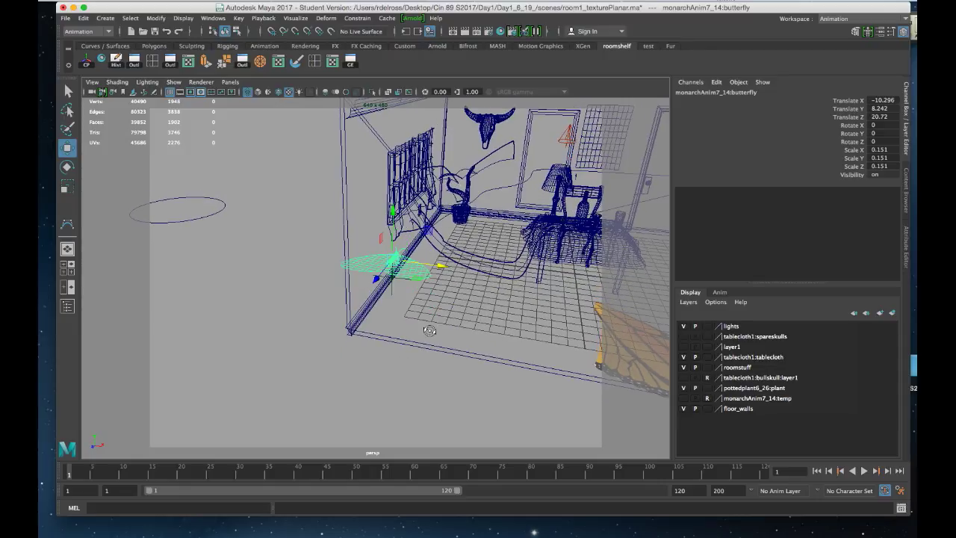
Step: Parent the butterfly to locator1 and check its placement
left_click(393, 296)
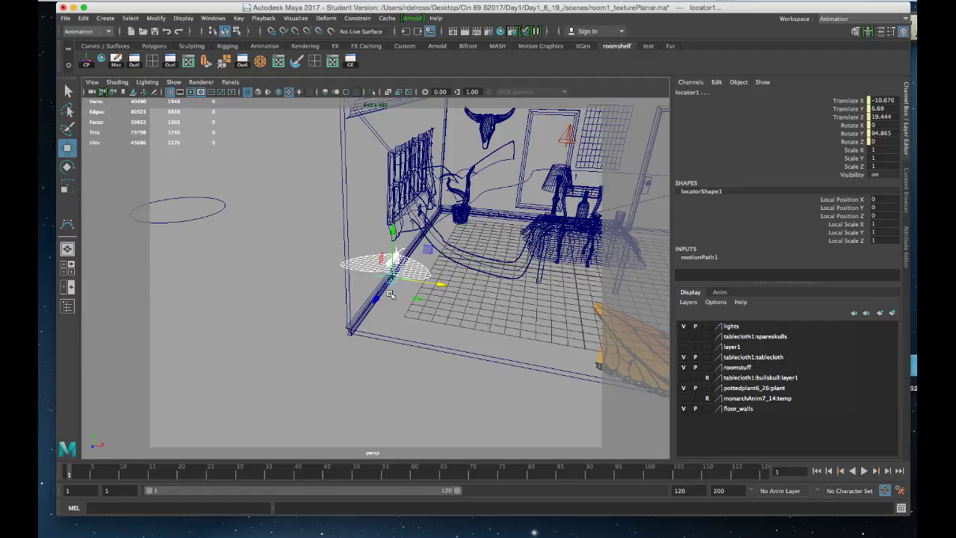
left_click(393, 295)
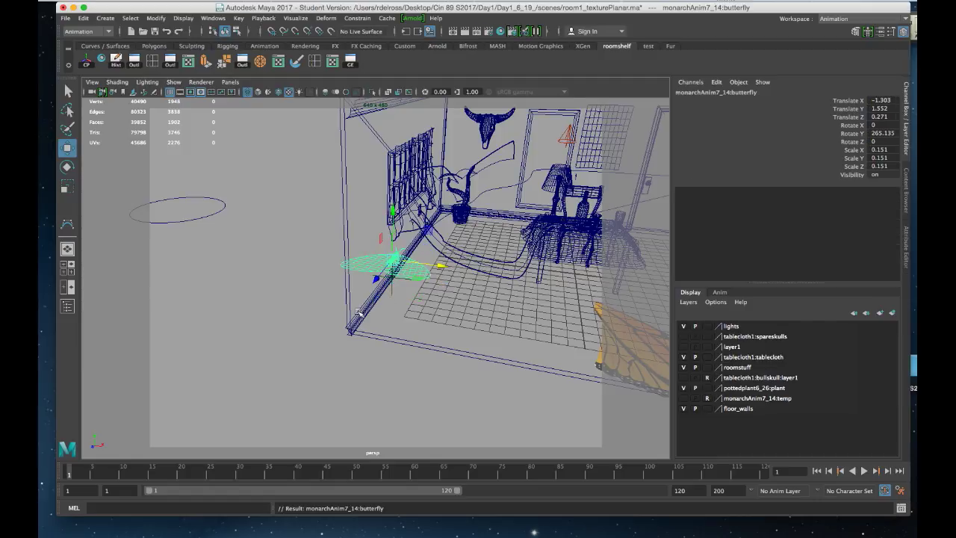
left_click_drag(501, 374, 460, 385, "alt")
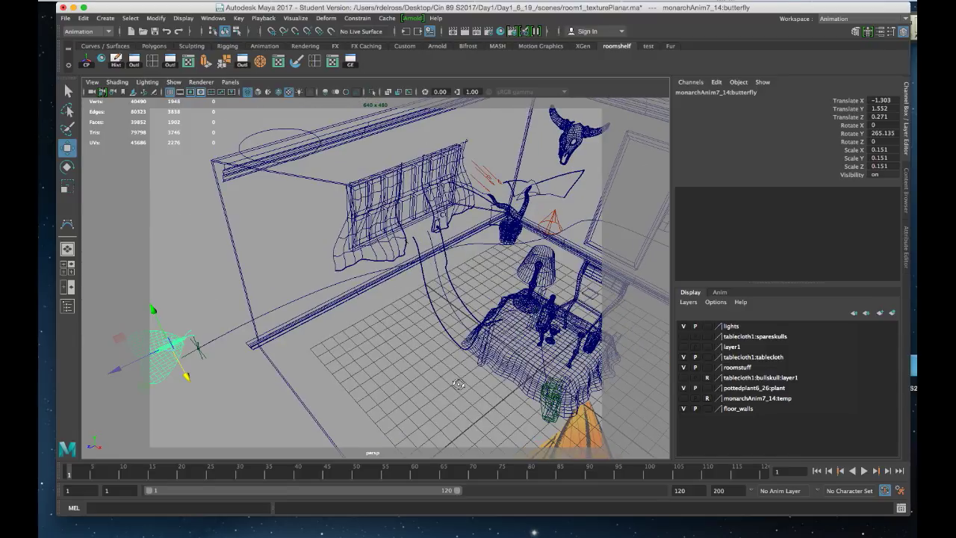
Step: Switch to textured display, play the butterfly's flight until frame 59, then return to frame 1
key("6")
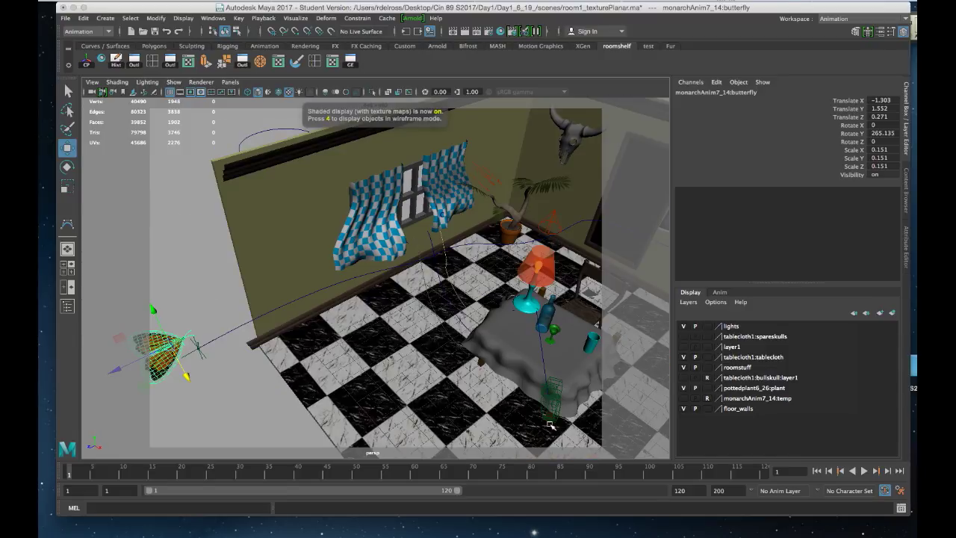
left_click(219, 420)
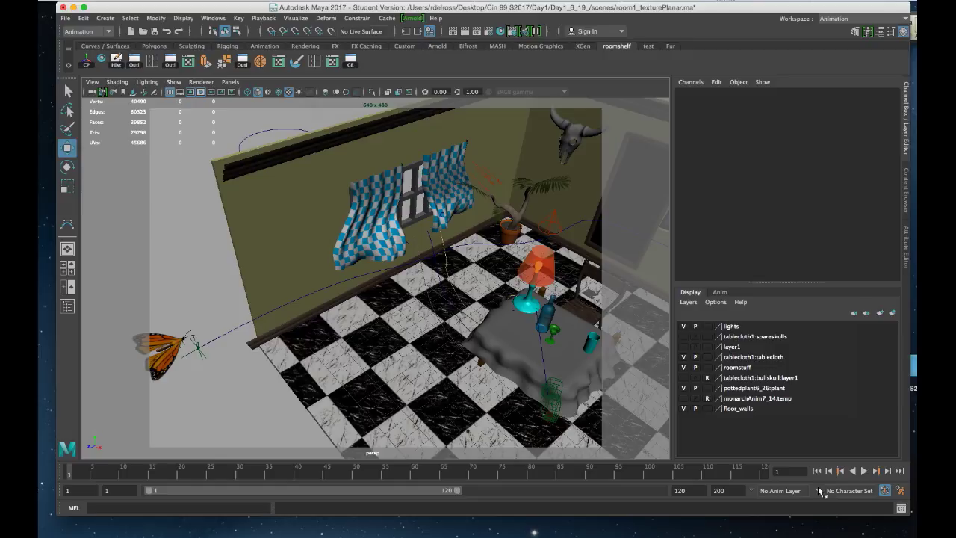
left_click(864, 471)
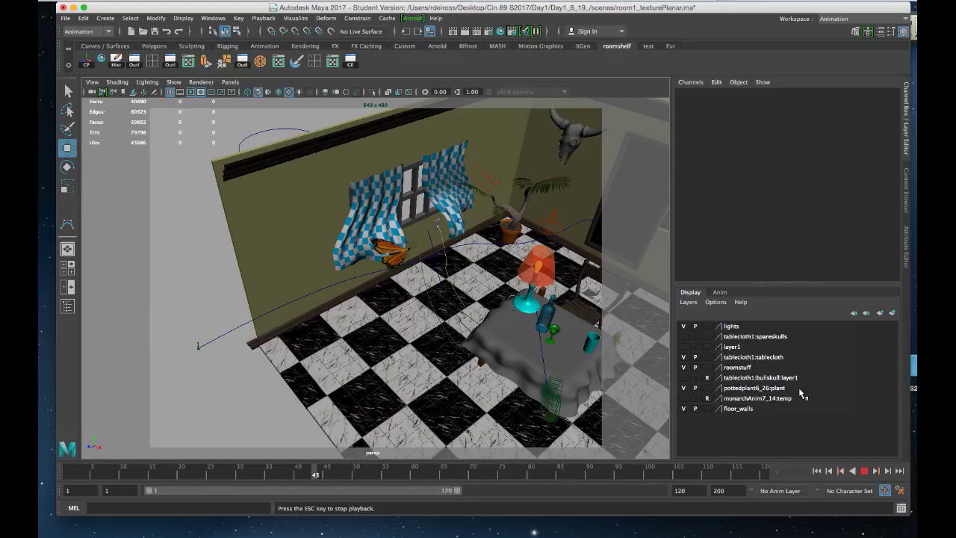
left_click(864, 472)
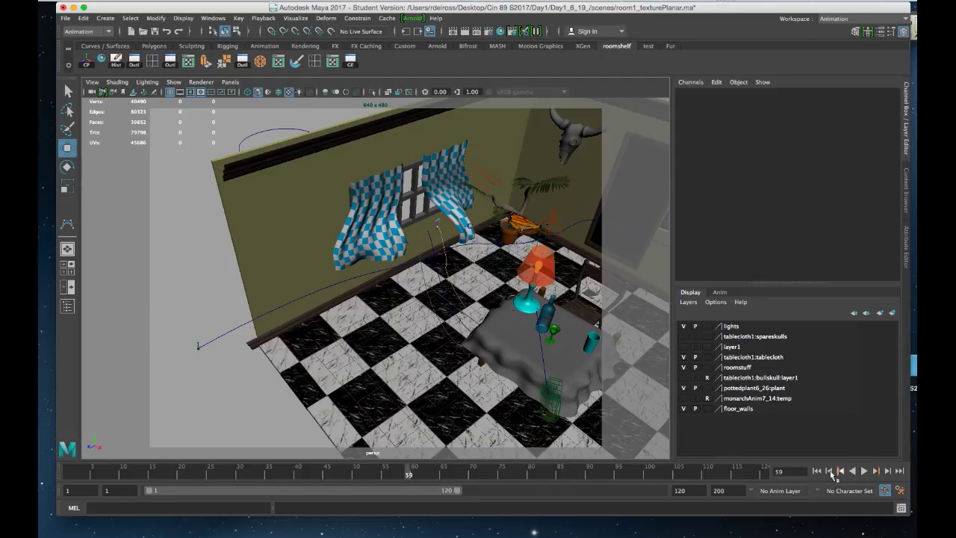
left_click(816, 472)
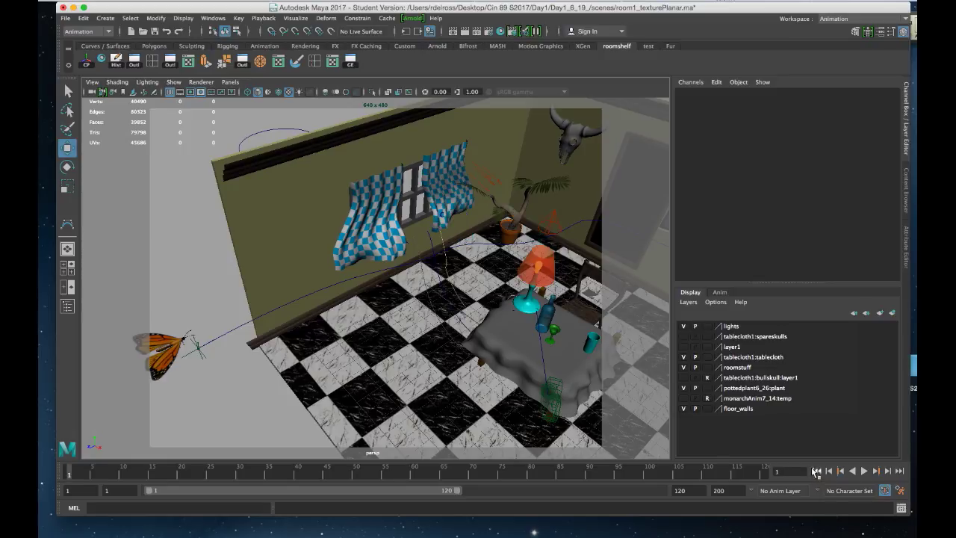
left_click_drag(437, 322, 393, 278, "alt")
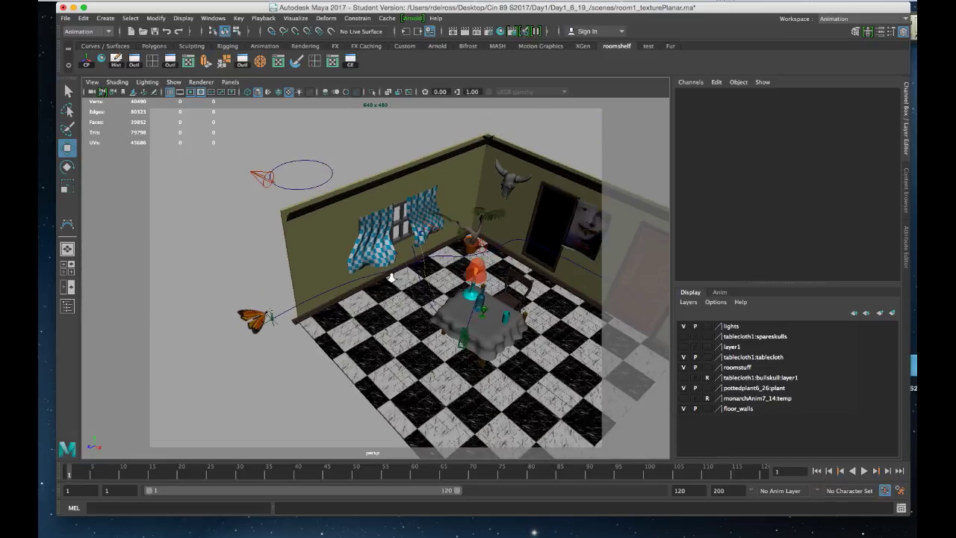
Step: Select the path curve and pick motionPath1's U Value attribute in the Channel Box
left_click(291, 312)
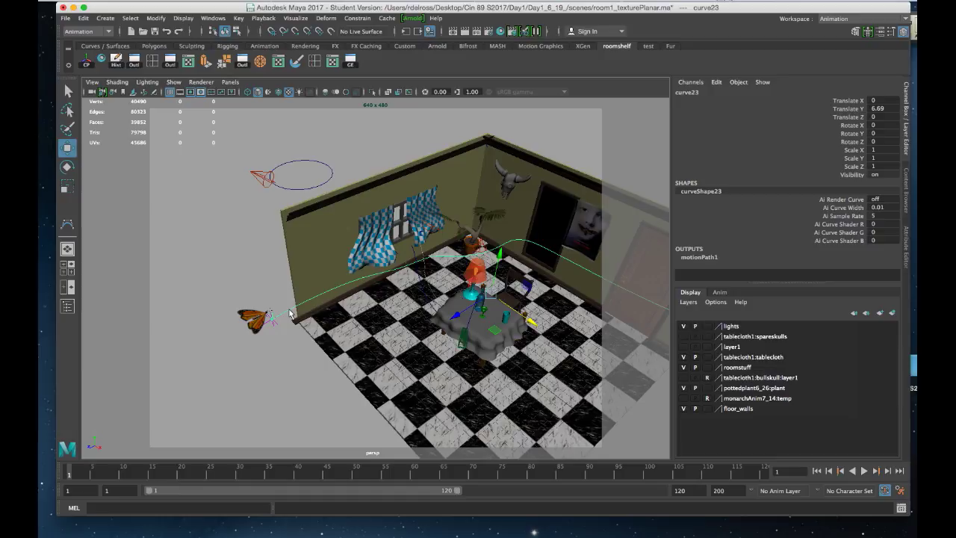
left_click(710, 257)
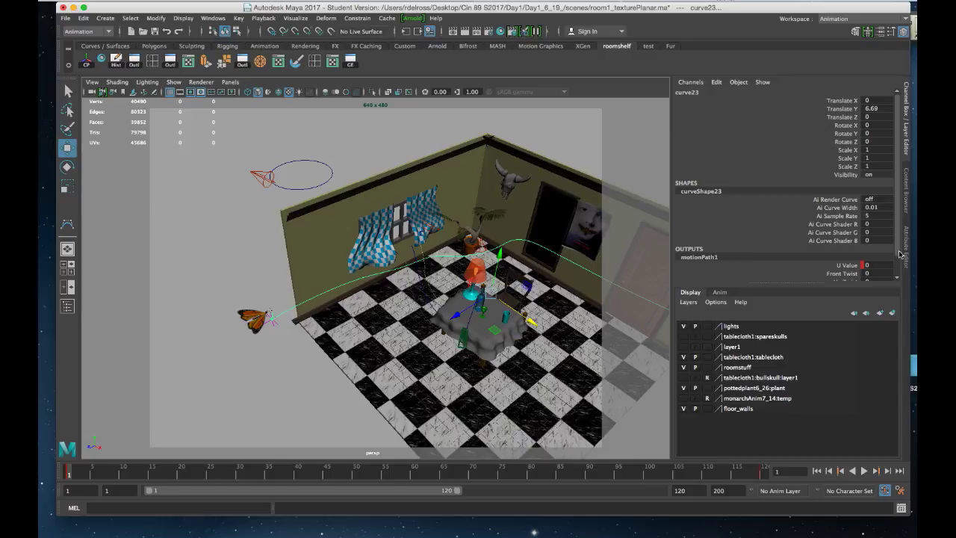
left_click_drag(901, 254, 901, 276)
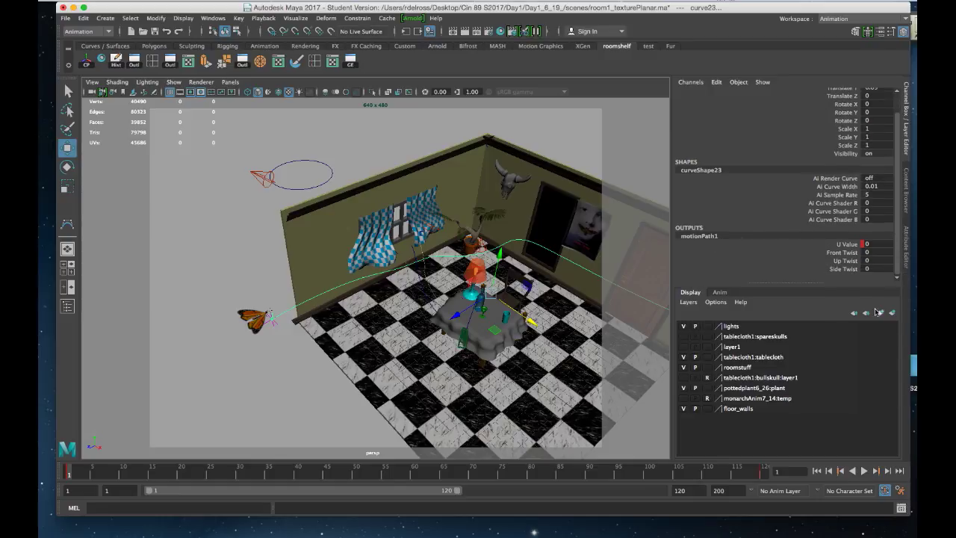
left_click(848, 244)
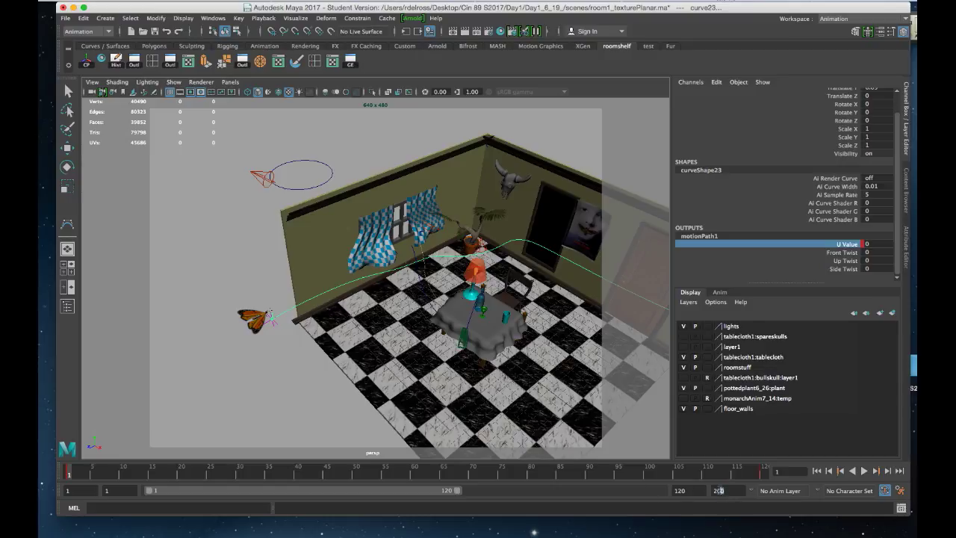
Step: Set both the animation end frame and the playback end frame to 400
double_click(718, 491)
key("Return")
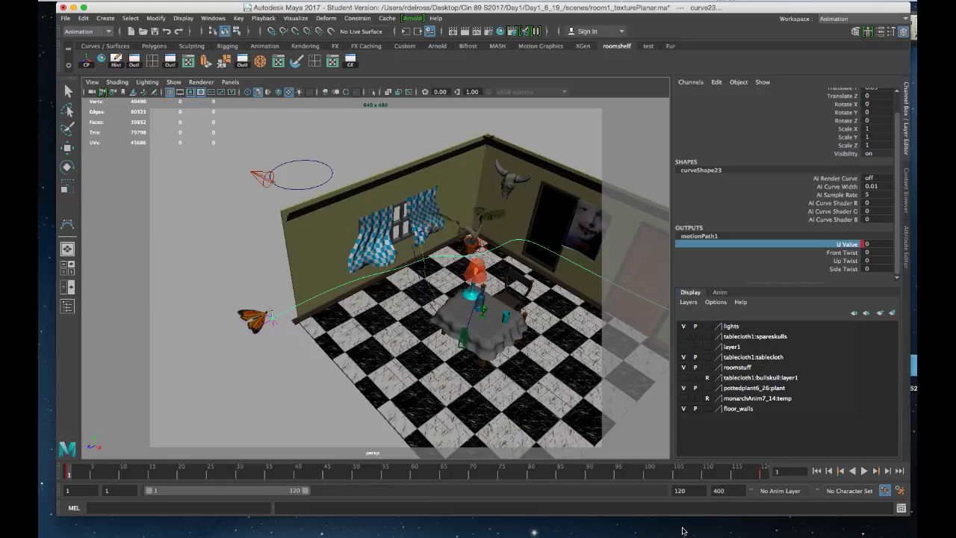
double_click(686, 491)
type("400")
key("Return")
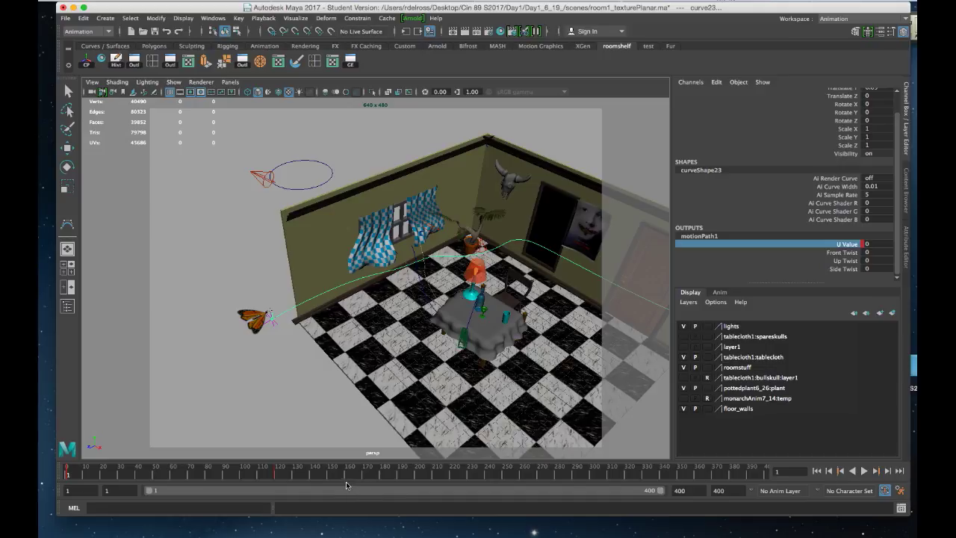
Step: Drag motionPath1's end key out to about frame 396, then return to frame 1
left_click(267, 473)
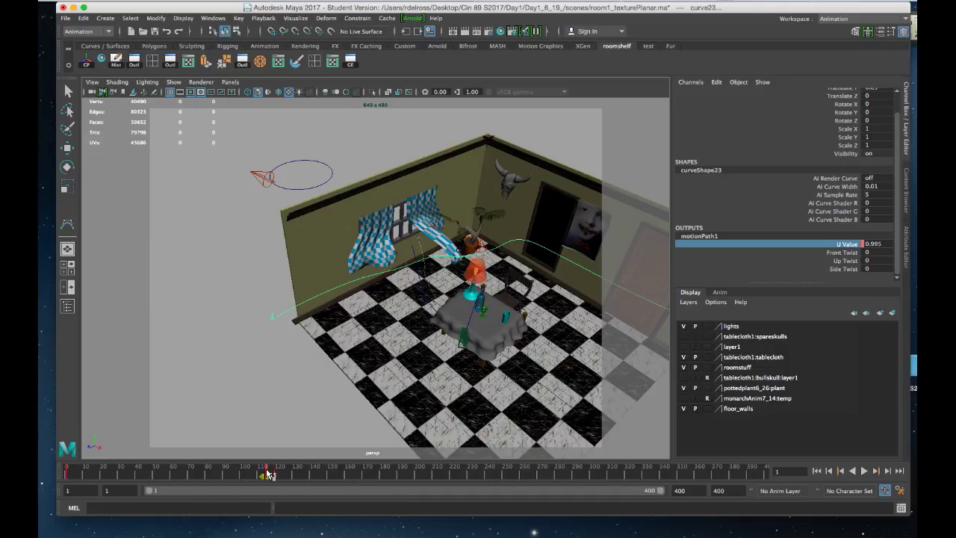
left_click_drag(266, 473, 285, 473)
left_click_drag(275, 480, 767, 496)
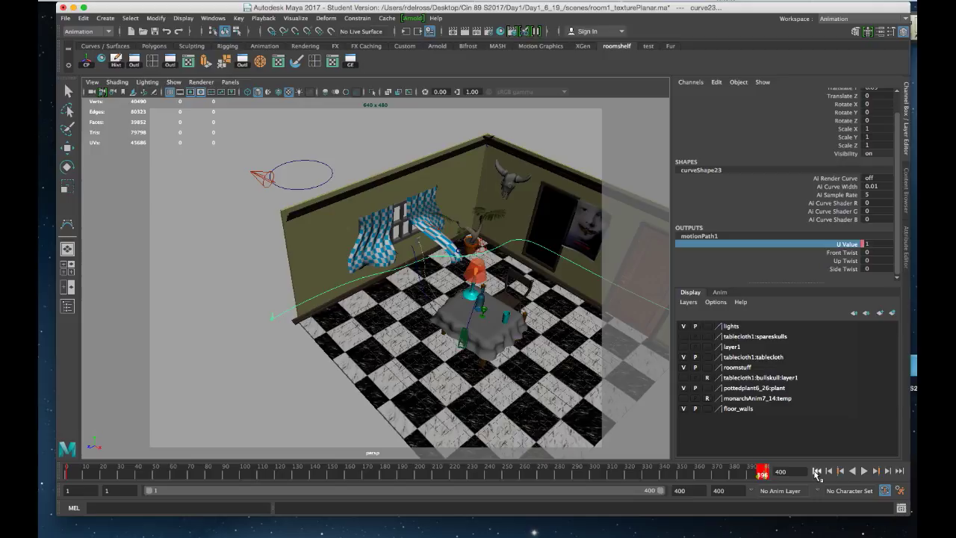
left_click(817, 470)
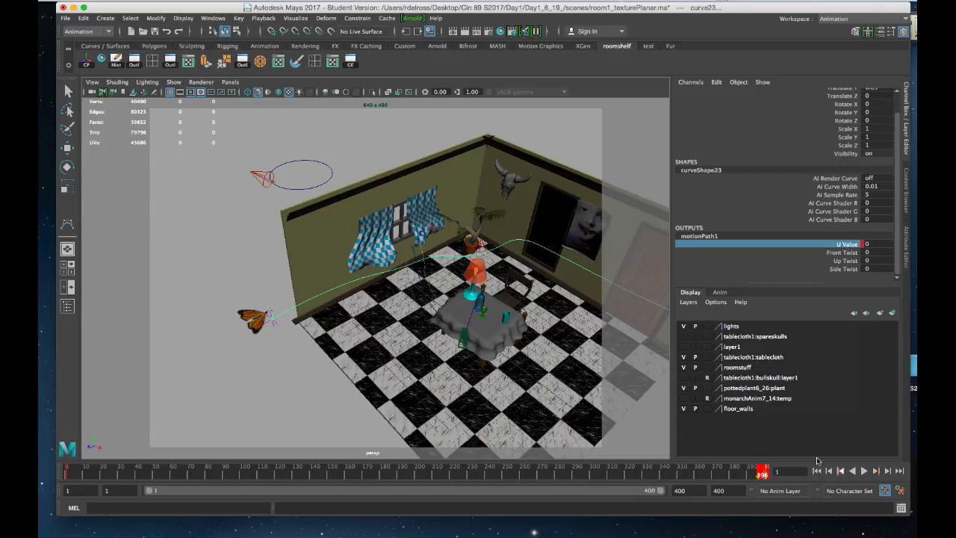
Step: Play the slower butterfly flight and stop it at frame 80
left_click_drag(548, 349, 517, 322, "alt")
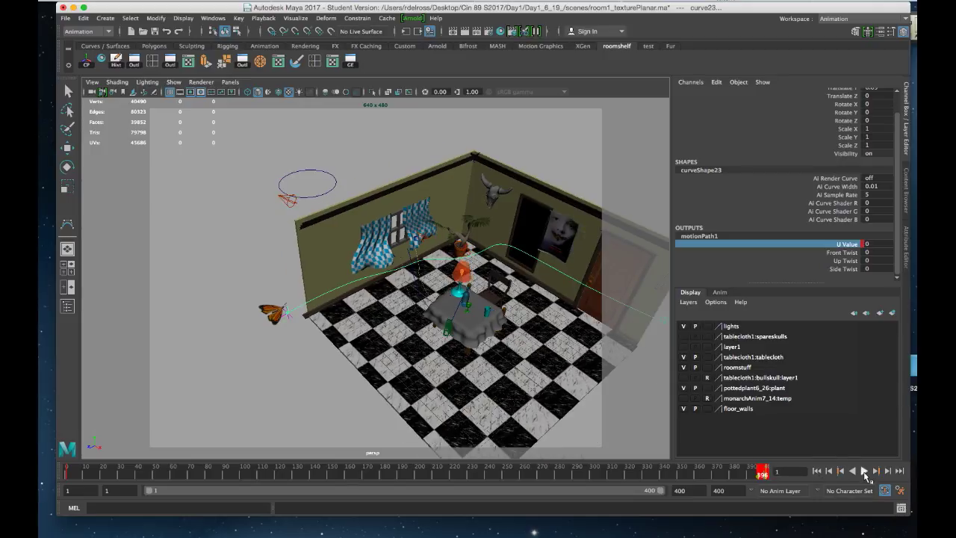
left_click(865, 471)
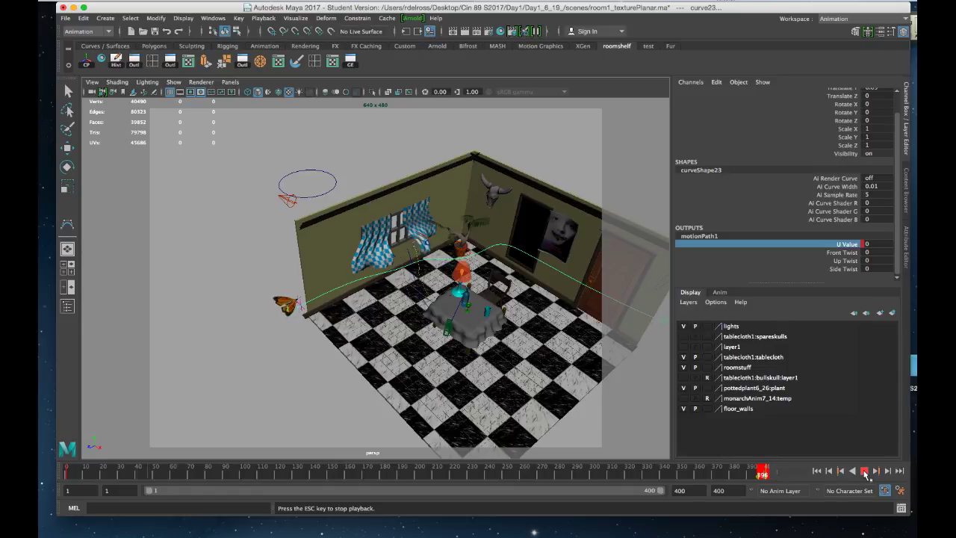
left_click(864, 471)
left_click_drag(527, 284, 479, 366, "alt")
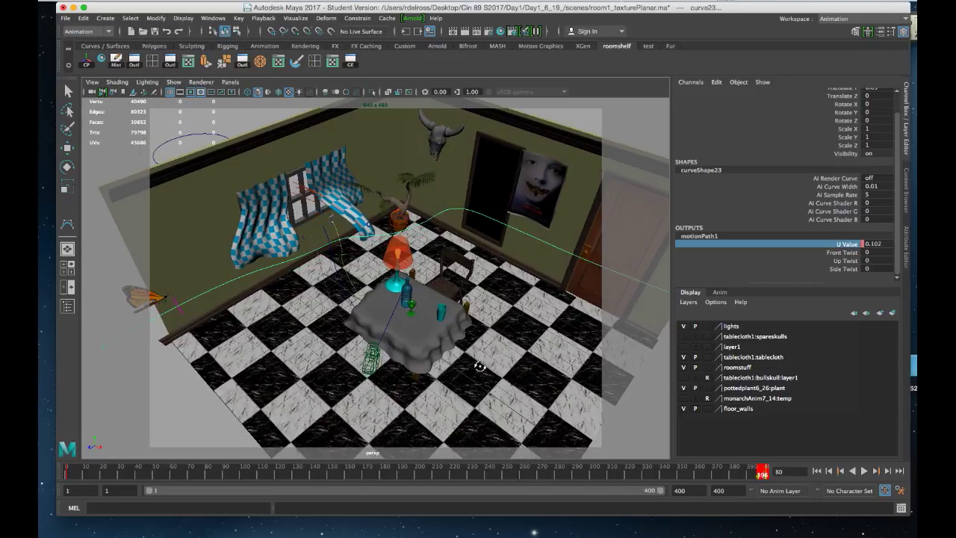